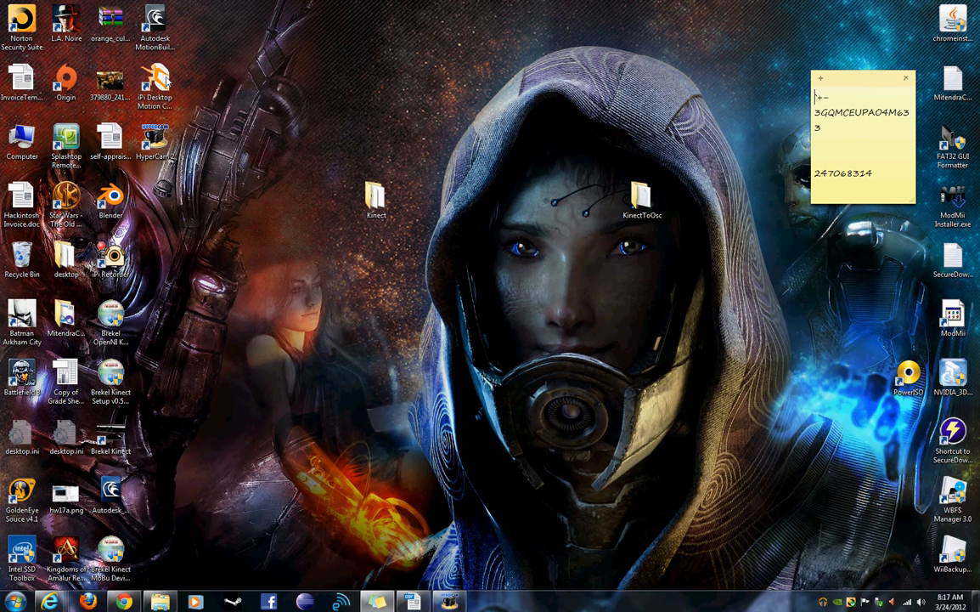
Step: Launch iPi Studio from the desktop, continue with the free trial and maximize its window
left_click(166, 83)
double_click(166, 82)
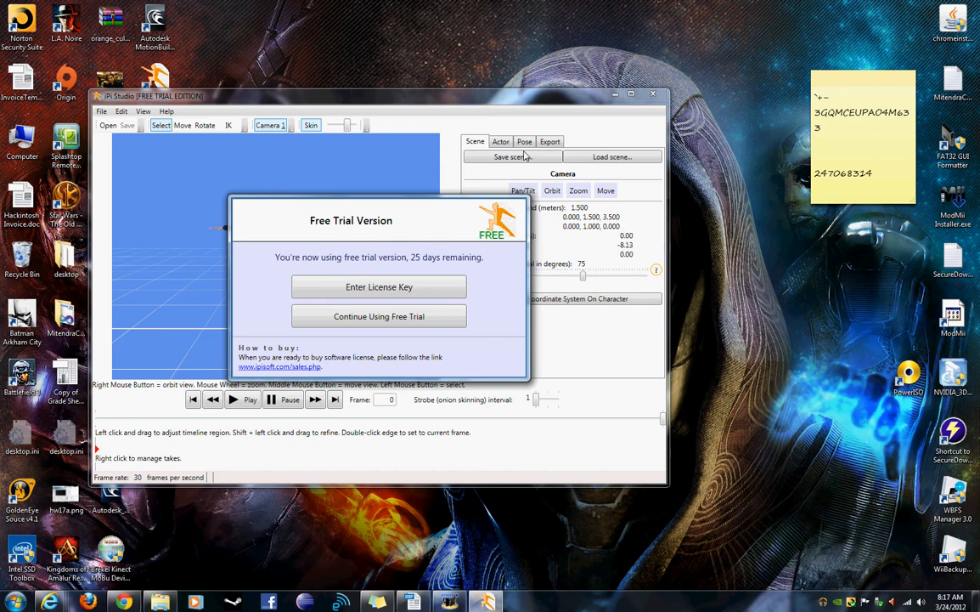
left_click(428, 317)
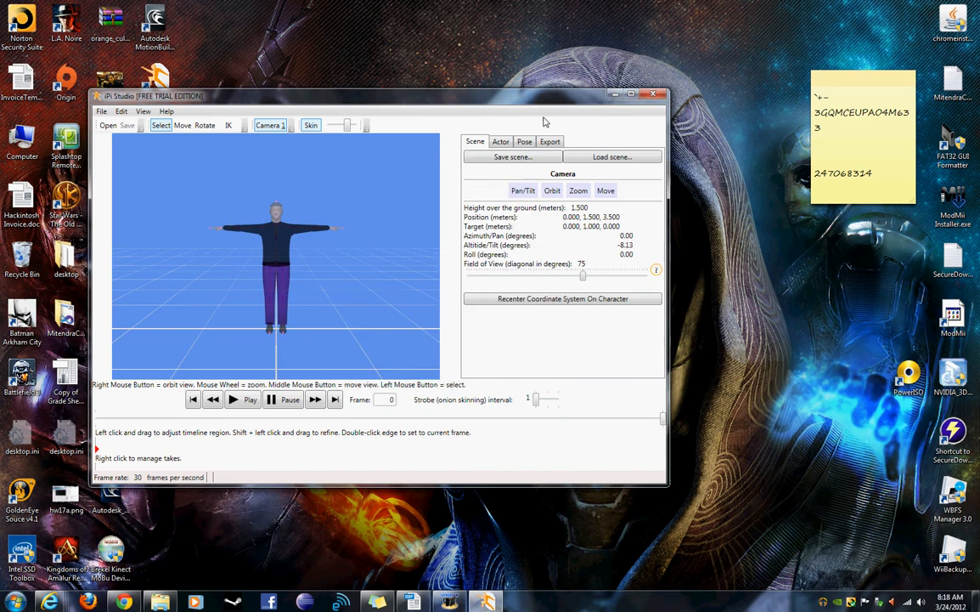
left_click(630, 94)
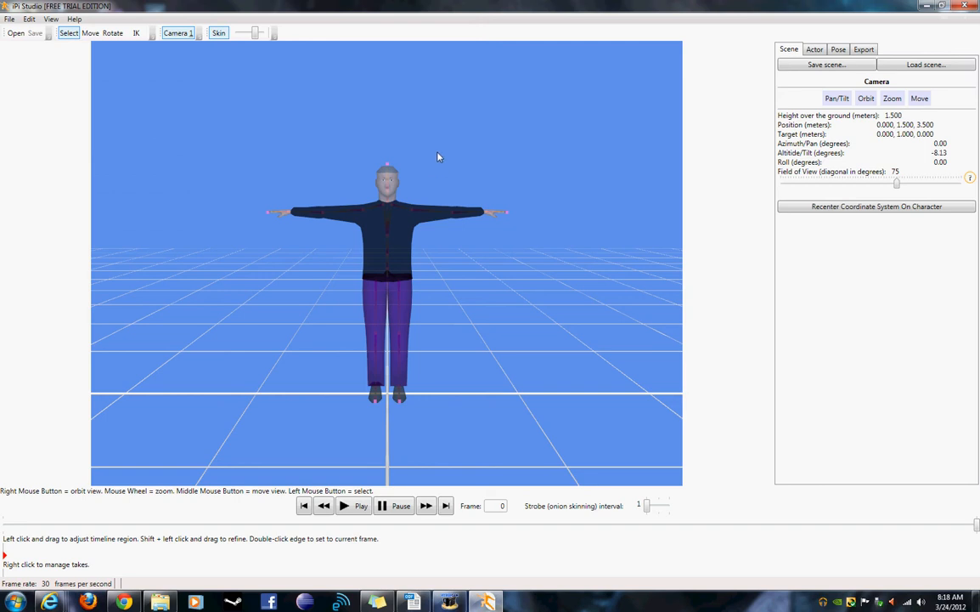
Step: Open video_2012-03-18_18-46-29.avi as depth video with RGB from MS Kinect Sensor, with 1 camera at 640x480
left_click(15, 34)
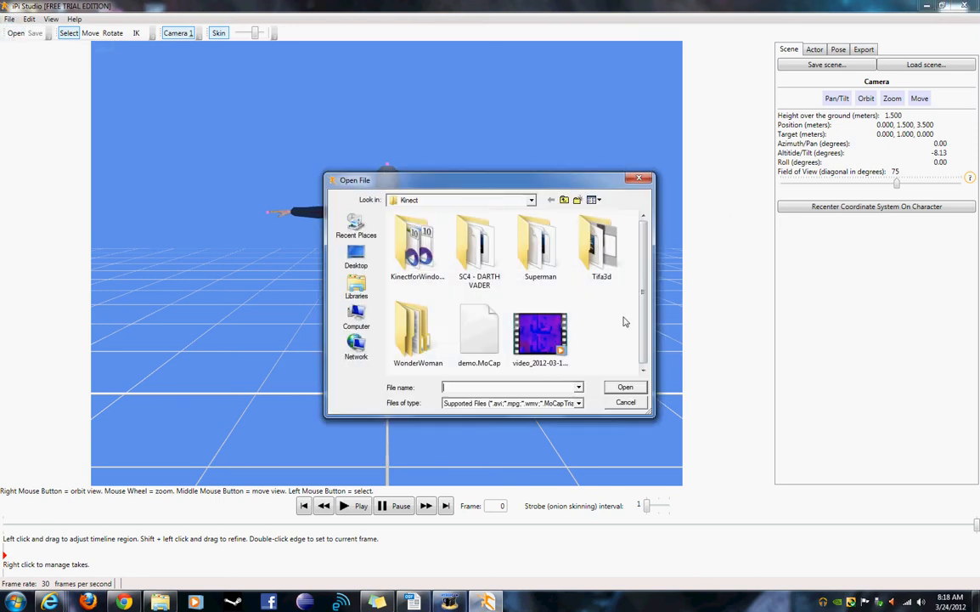
left_click(541, 333)
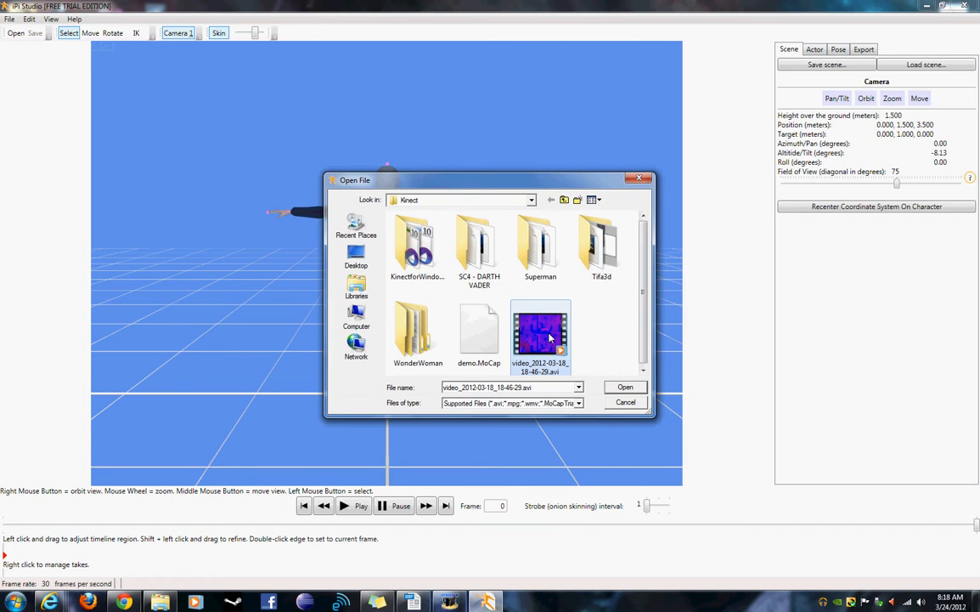
left_click(612, 389)
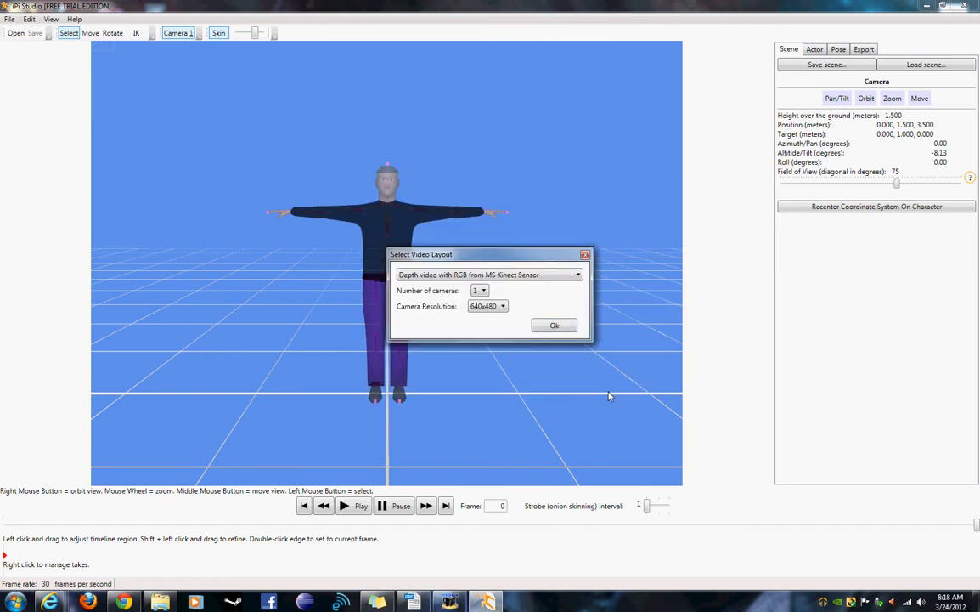
left_click(557, 326)
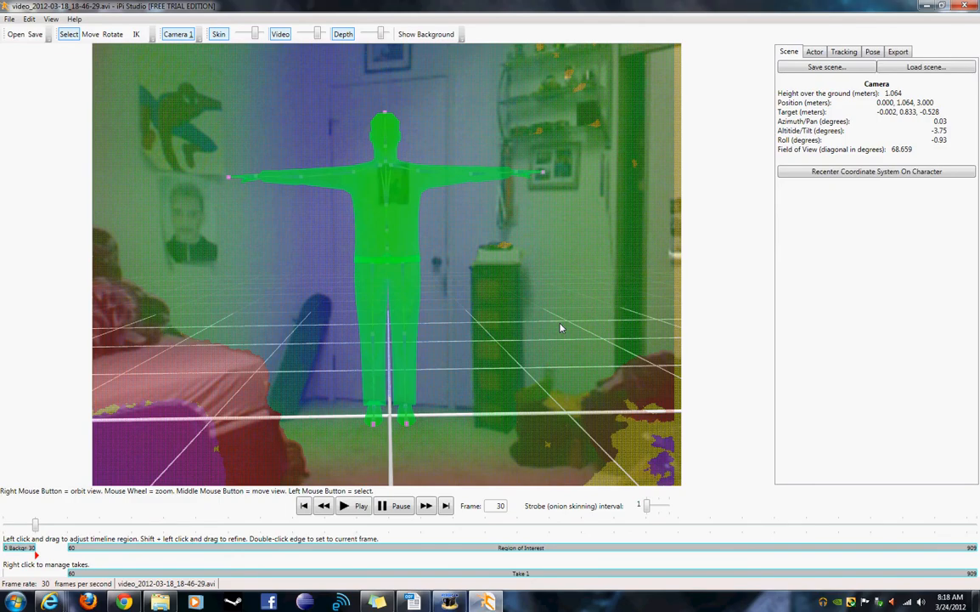
Step: Set the 3D Point Cloud Transparency slider to its maximum
right_click_drag(680, 361, 290, 406)
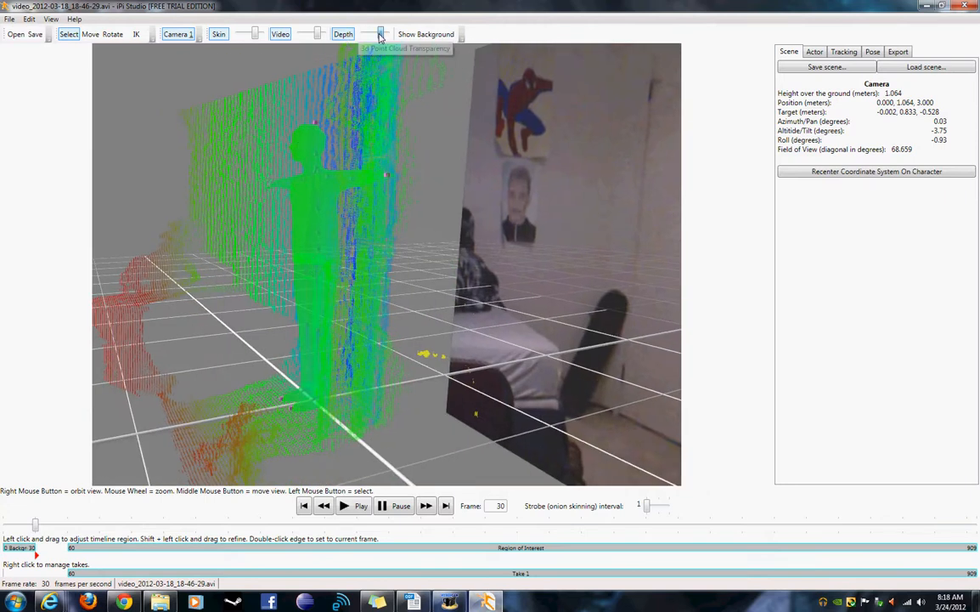
left_click_drag(381, 36, 457, 46)
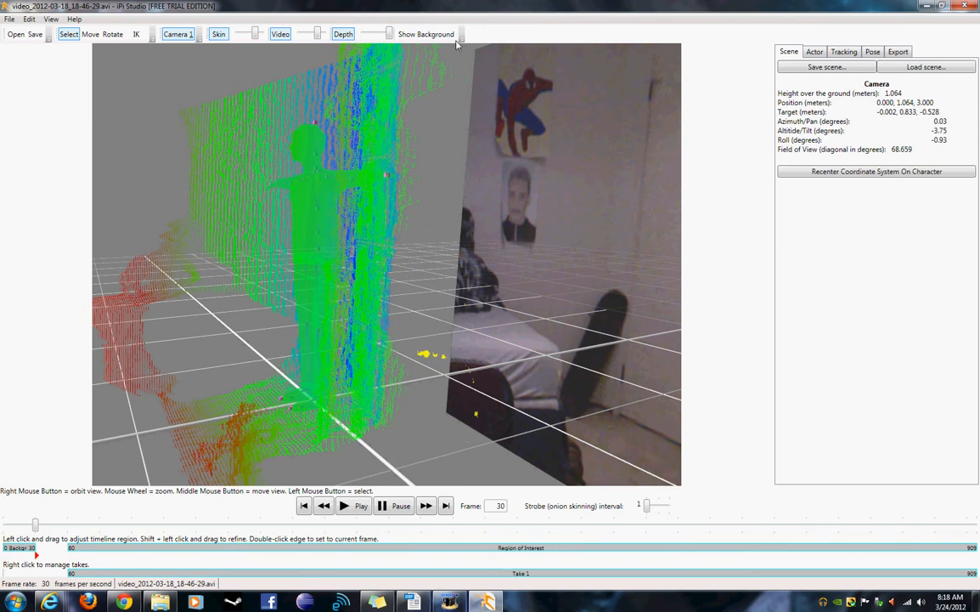
right_click_drag(457, 47, 462, 242)
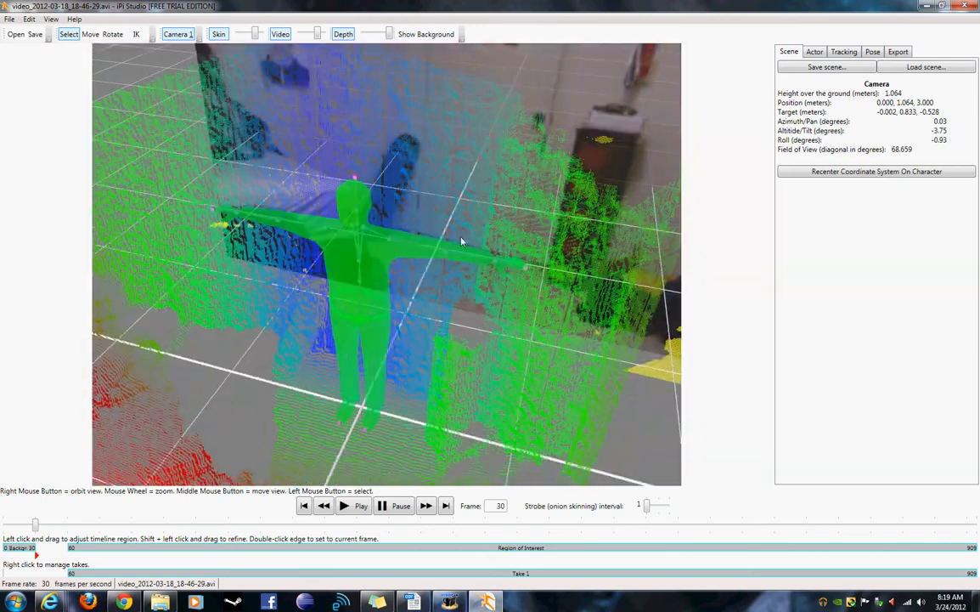
Step: Hide the actor skin and the depth cloud, and return to the Camera 1 view
left_click(219, 34)
left_click(343, 34)
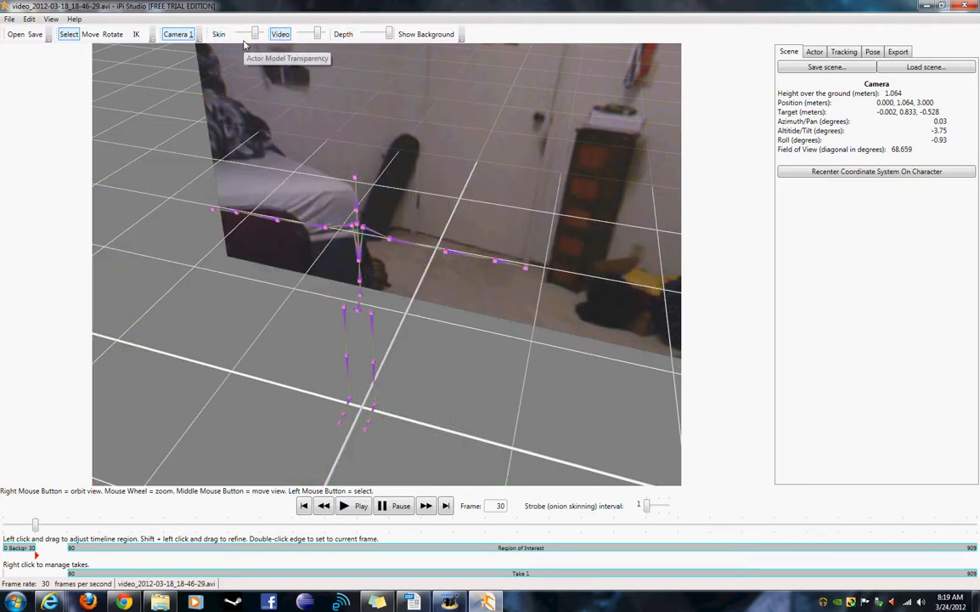
left_click(177, 34)
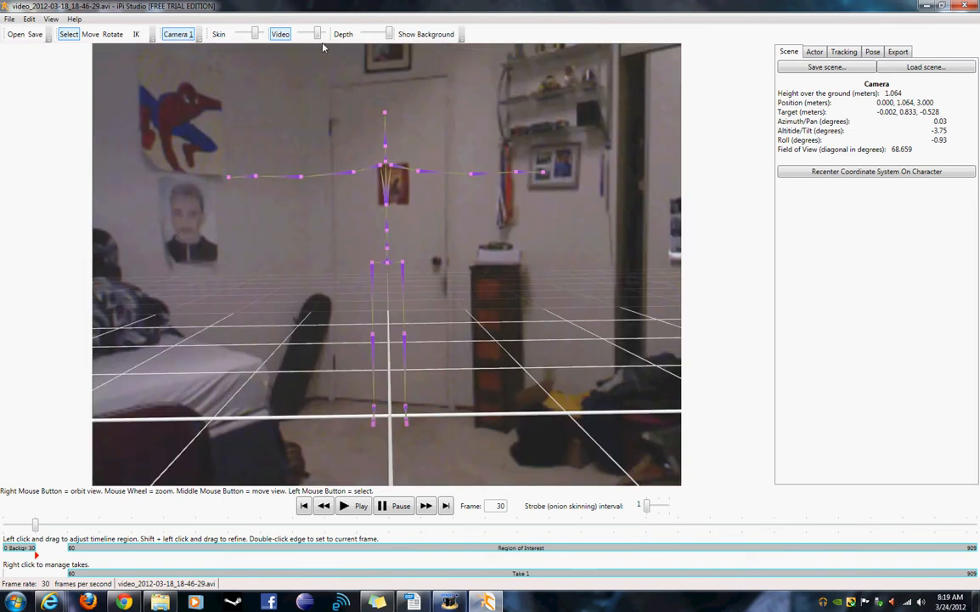
Step: Play the recording to find the end of the usable motion and end the Region of Interest at frame 771
left_click(363, 506)
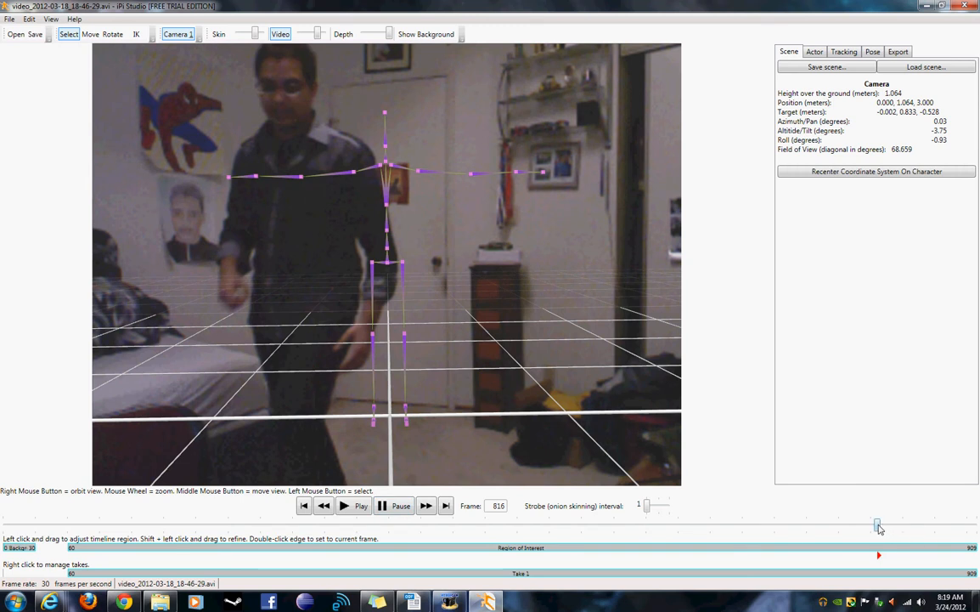
left_click_drag(877, 526, 831, 527)
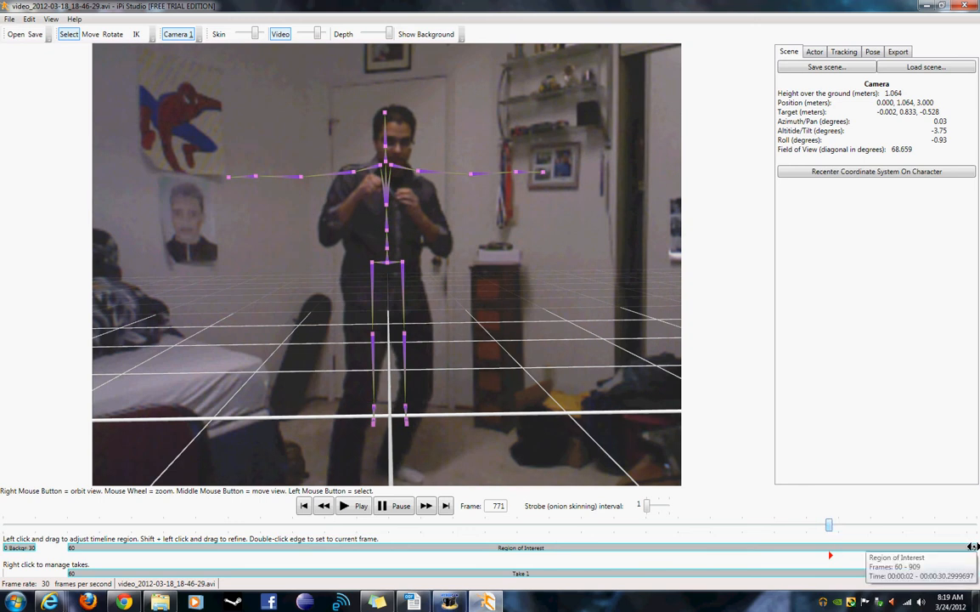
left_click_drag(973, 547, 834, 548)
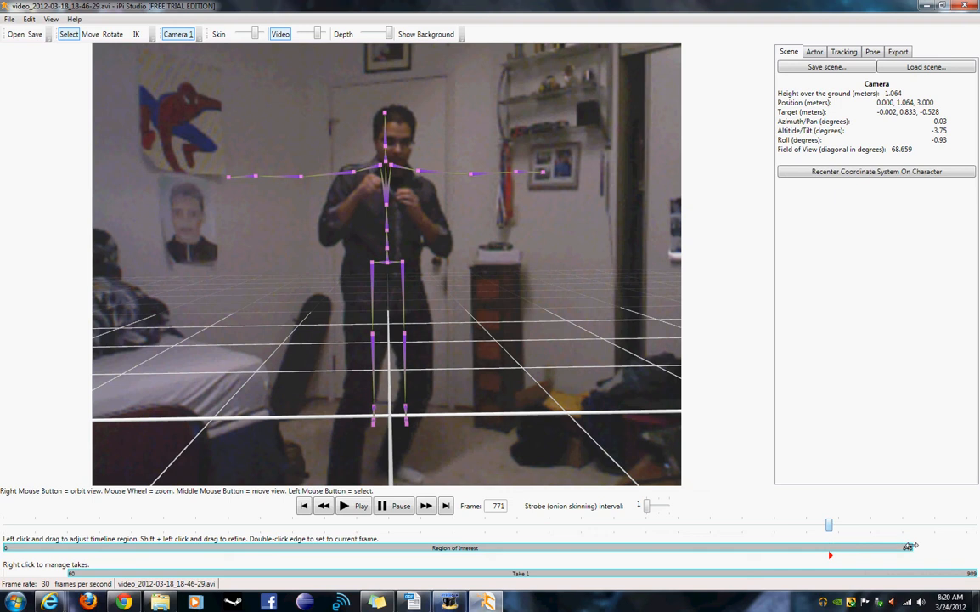
left_click_drag(908, 546, 828, 547)
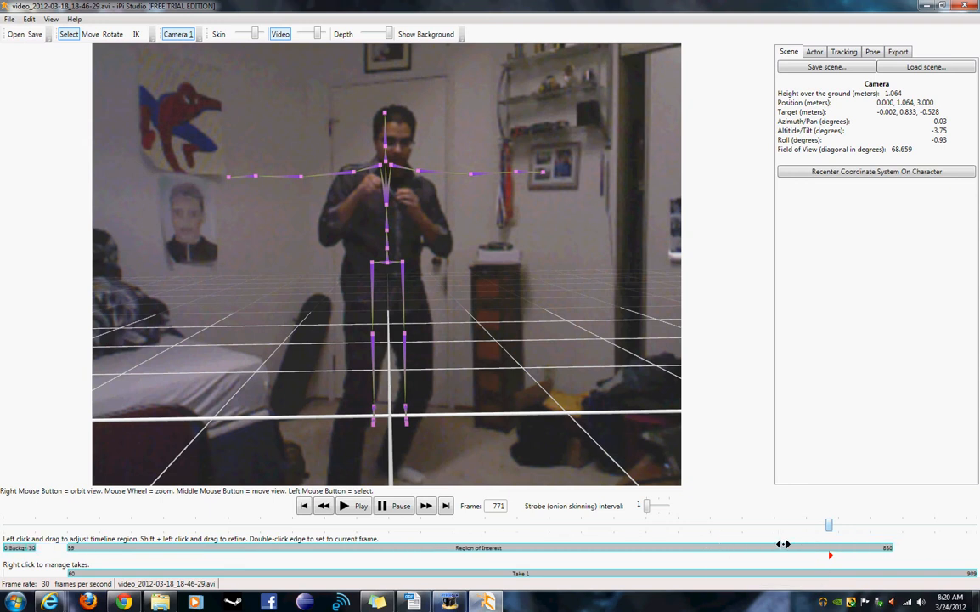
left_click_drag(714, 545, 808, 546)
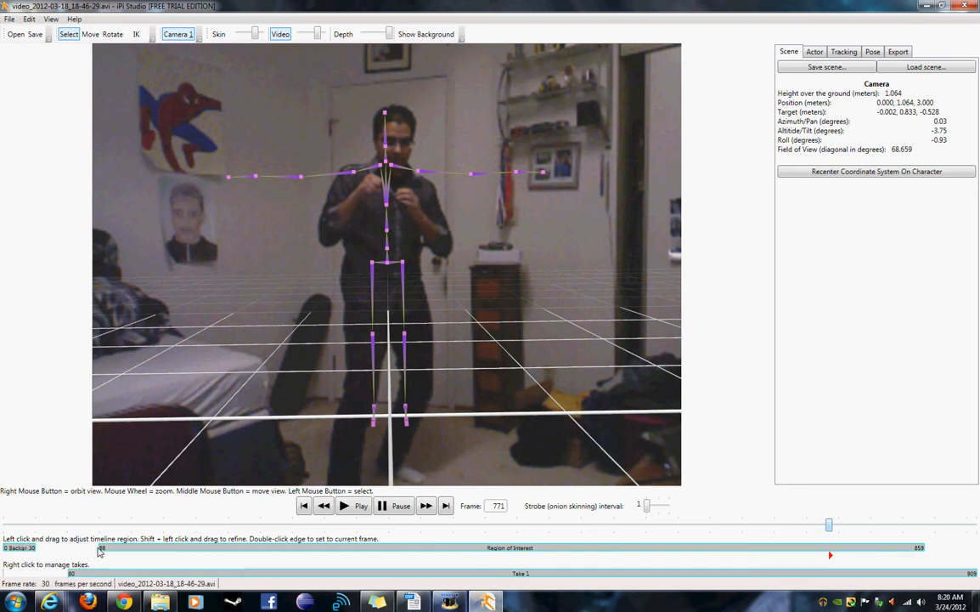
left_click_drag(100, 548, 415, 550)
left_click_drag(711, 546, 618, 549)
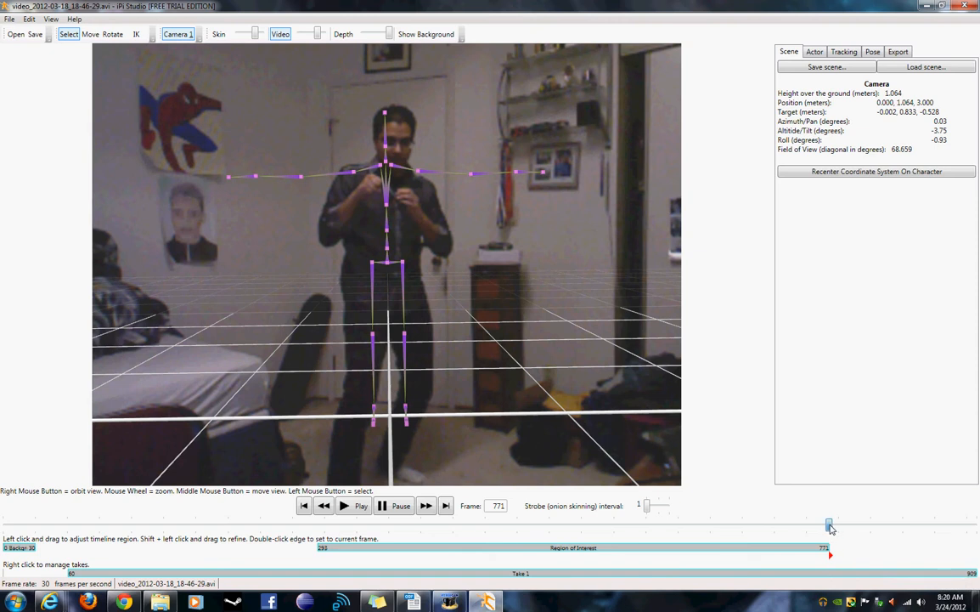
Step: Start the Region of Interest at the T-pose in frame 552 and trim Take 1 to frames 552 to 771
mouse_move(829, 527)
left_mouse_down()
mouse_move(668, 536)
mouse_move(457, 528)
mouse_move(595, 528)
left_mouse_up()
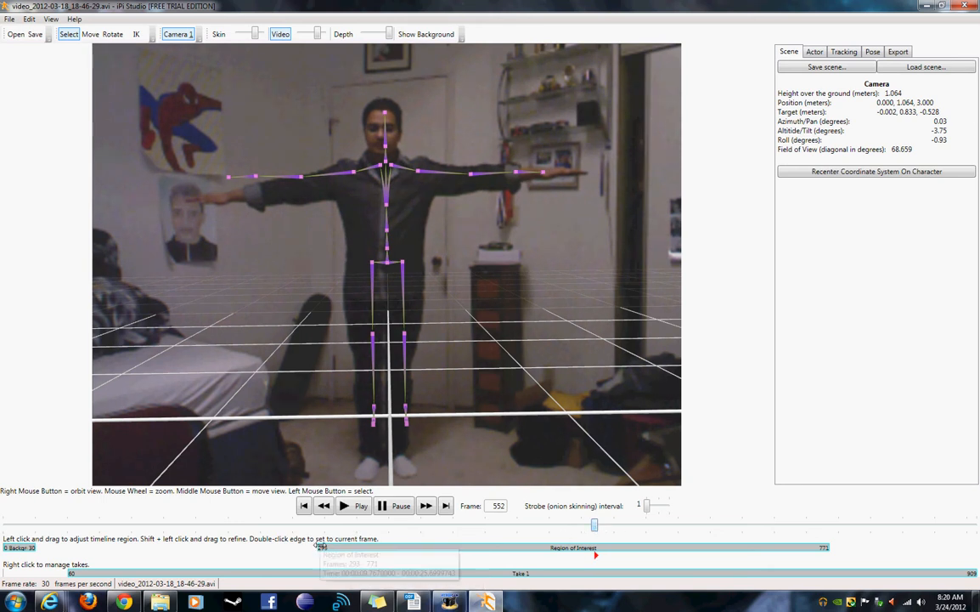
left_click_drag(318, 545, 580, 544)
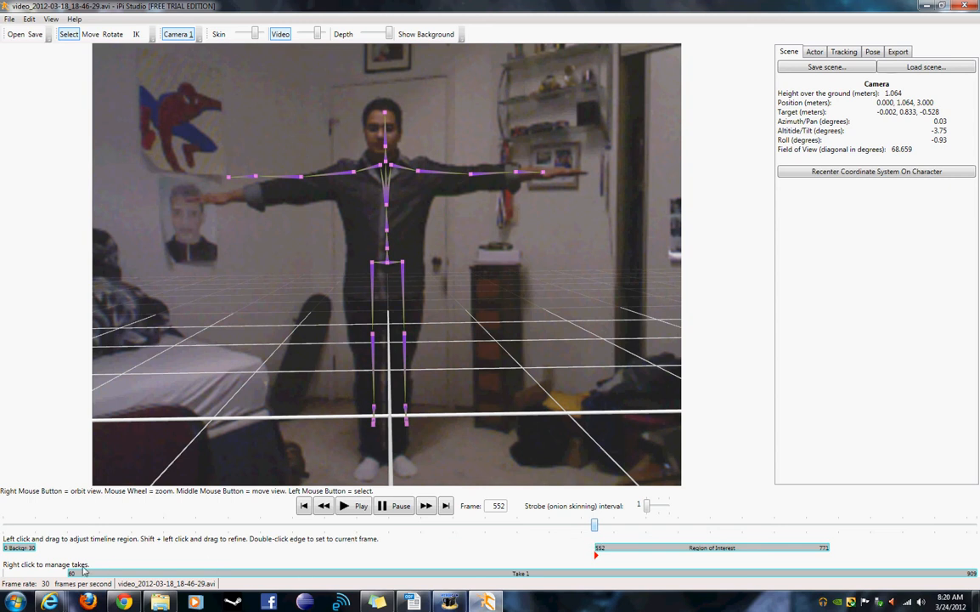
left_click_drag(84, 571, 597, 570)
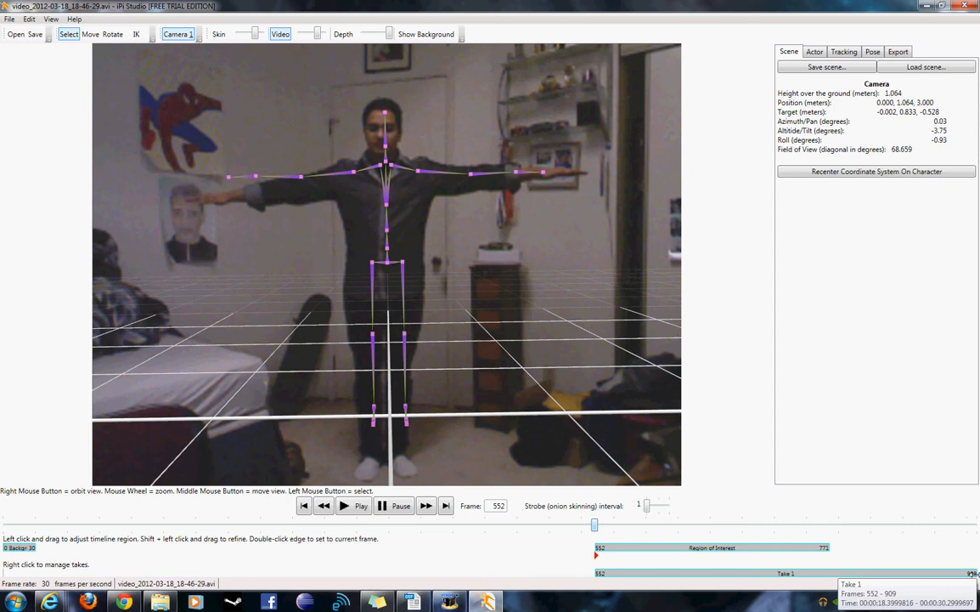
left_click_drag(974, 574, 835, 573)
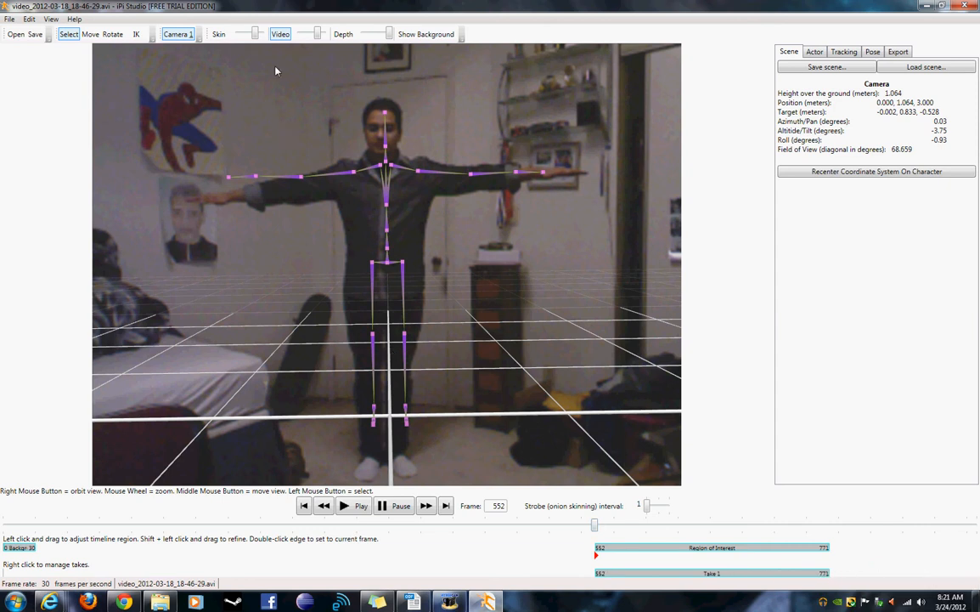
Step: Show the depth cloud and actor skin, hide the video, and set the Actor Model Transparency slider to its maximum
right_click_drag(595, 282, 368, 240)
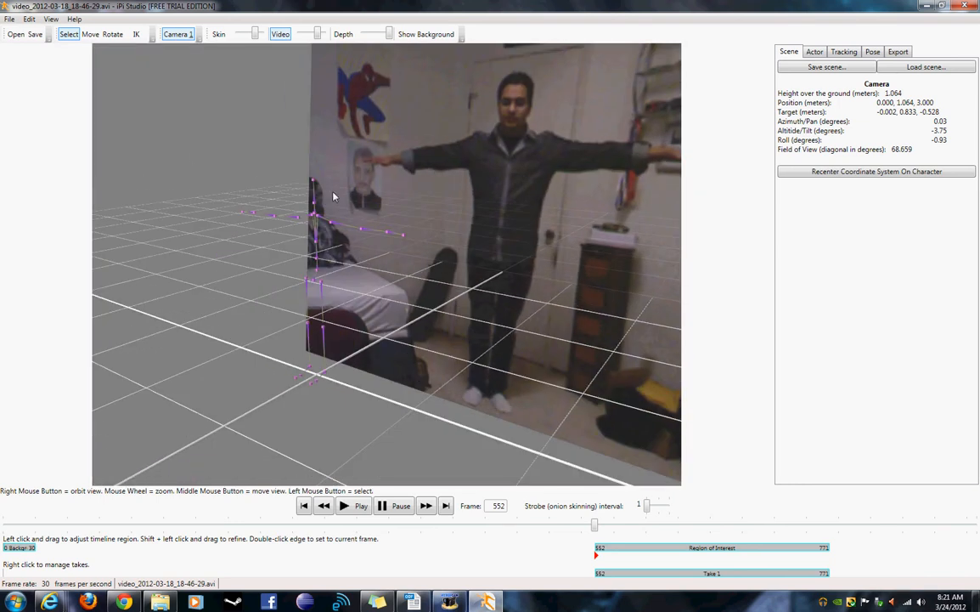
left_click(349, 35)
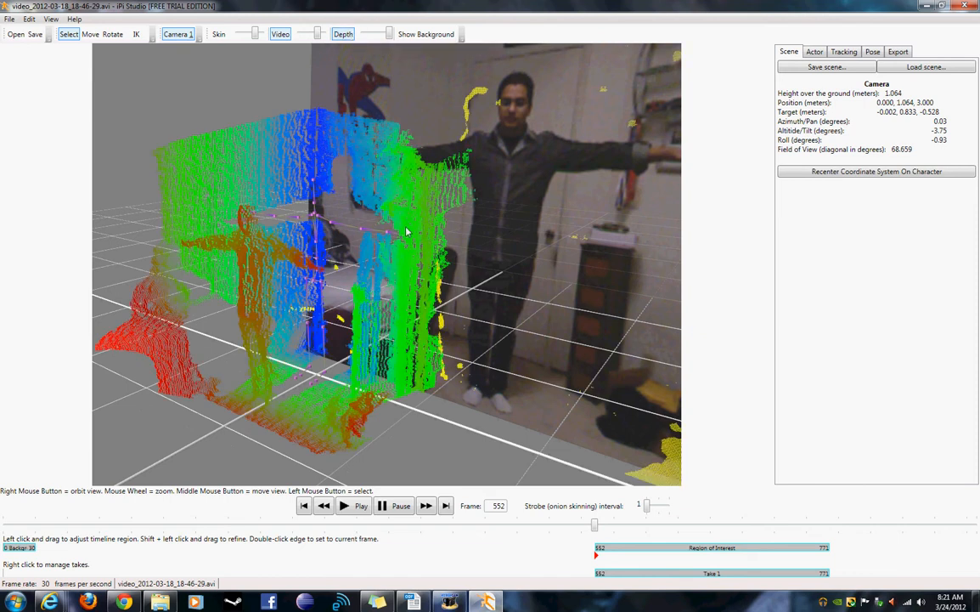
right_click_drag(440, 312, 246, 217)
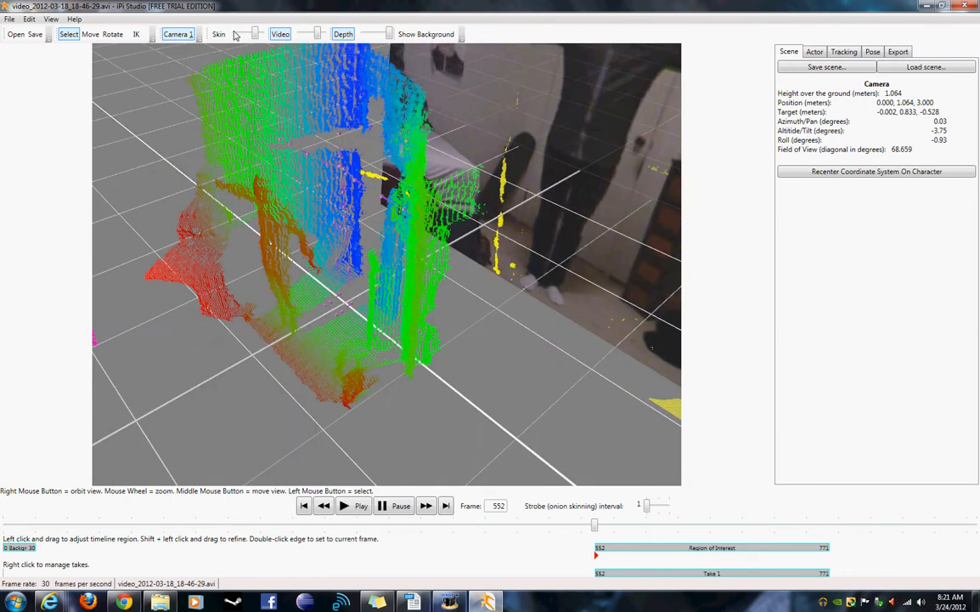
left_click(223, 34)
left_click(279, 34)
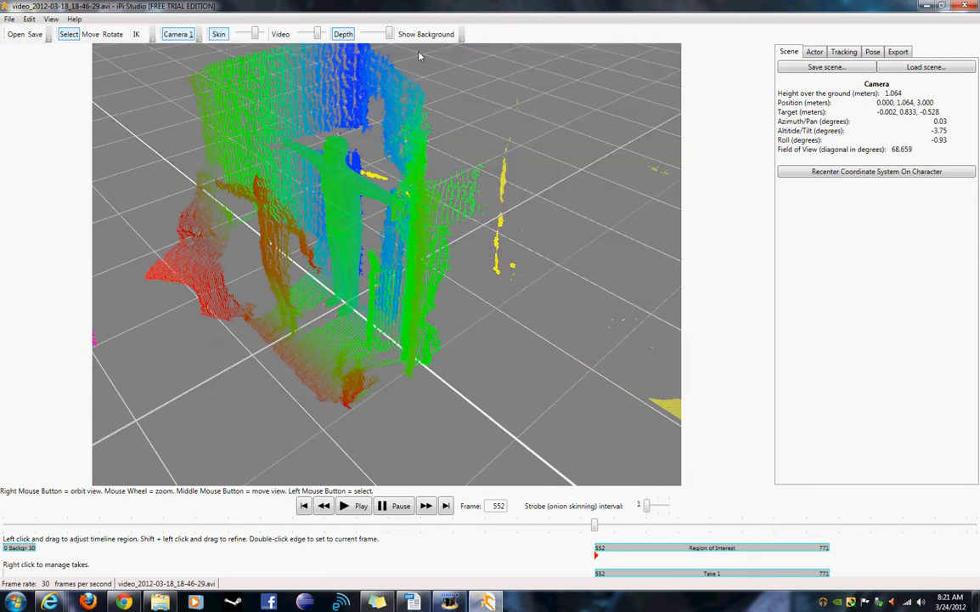
right_click_drag(409, 102, 195, 219)
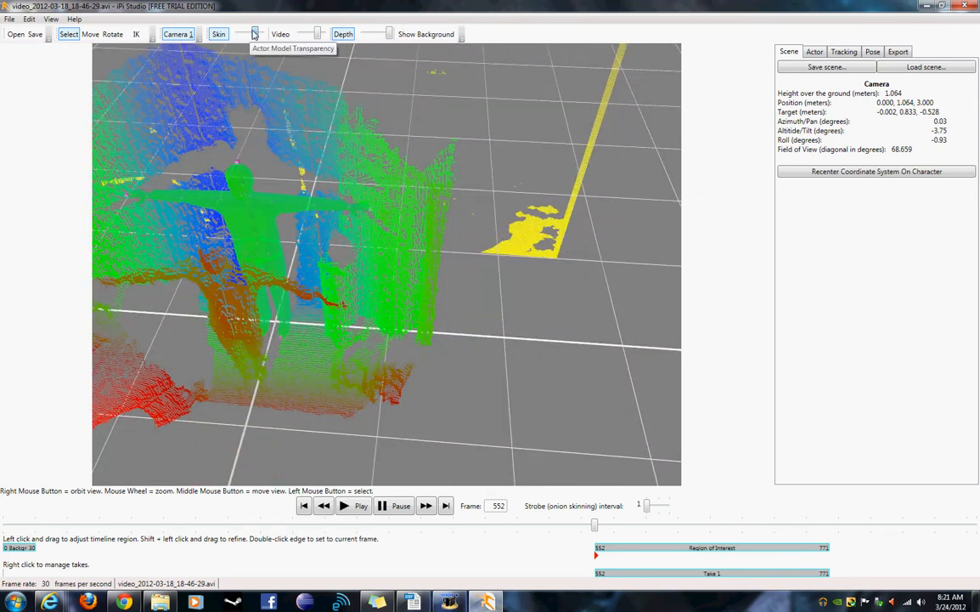
mouse_move(327, 307)
right_mouse_down()
mouse_move(224, 357)
mouse_move(292, 202)
mouse_move(486, 124)
mouse_move(311, 321)
right_mouse_up()
left_click(180, 38)
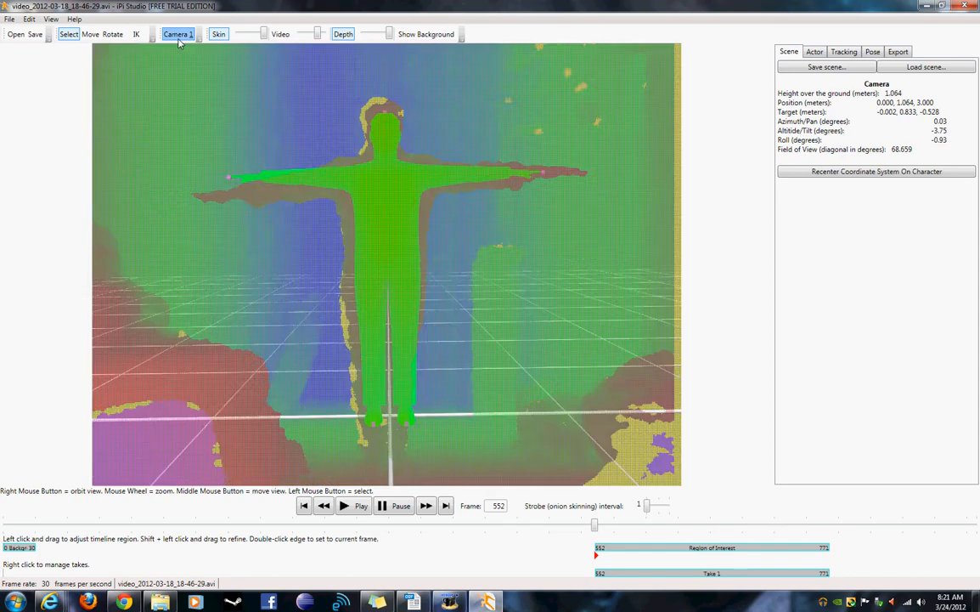
Step: Move the actor model forward along the floor until it overlaps the performer's T-pose in the depth cloud
right_click_drag(373, 217, 574, 331)
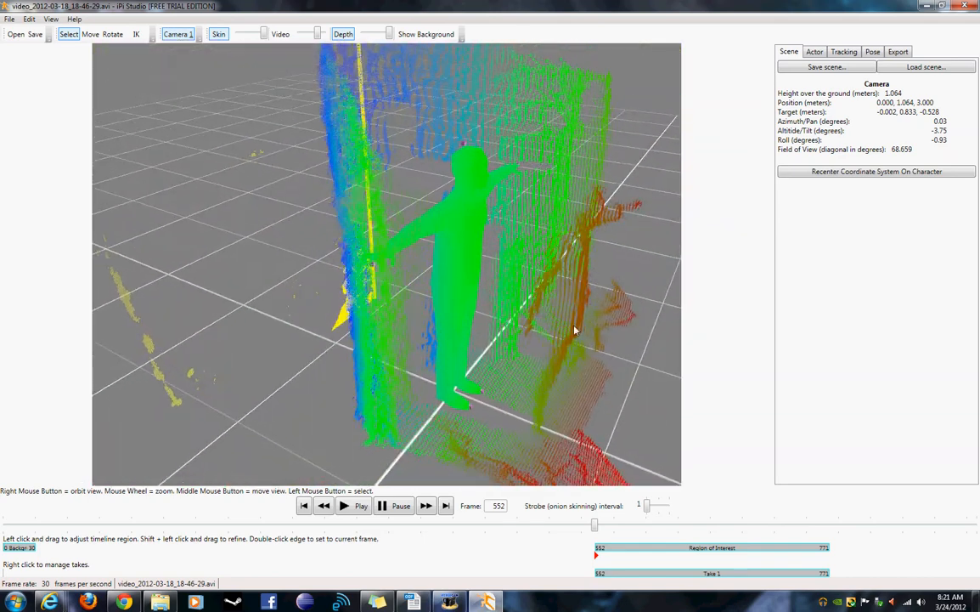
right_click_drag(584, 295, 277, 431)
scroll(246, 351, "down", 3)
right_click_drag(254, 539, 278, 466)
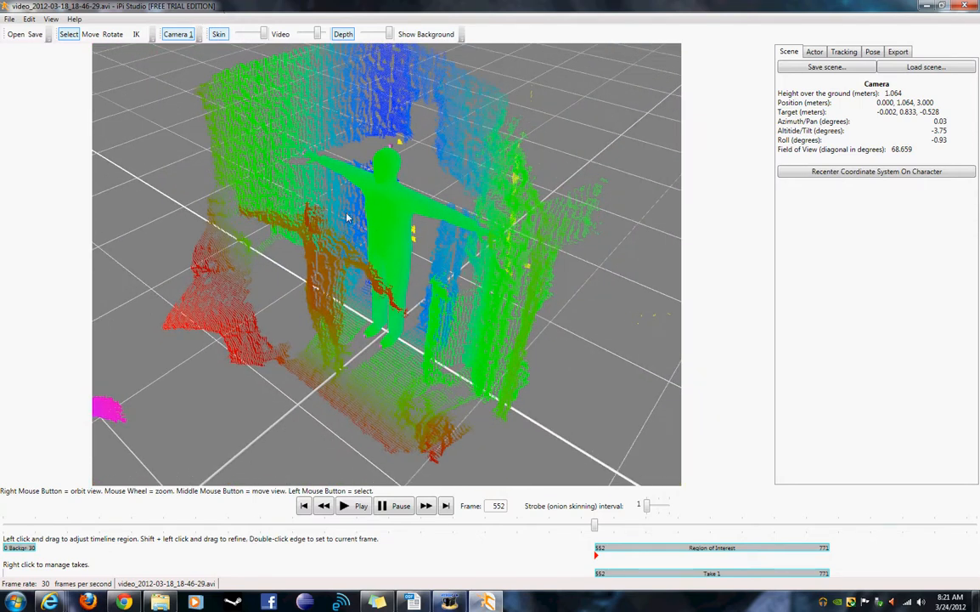
right_click_drag(347, 219, 319, 265)
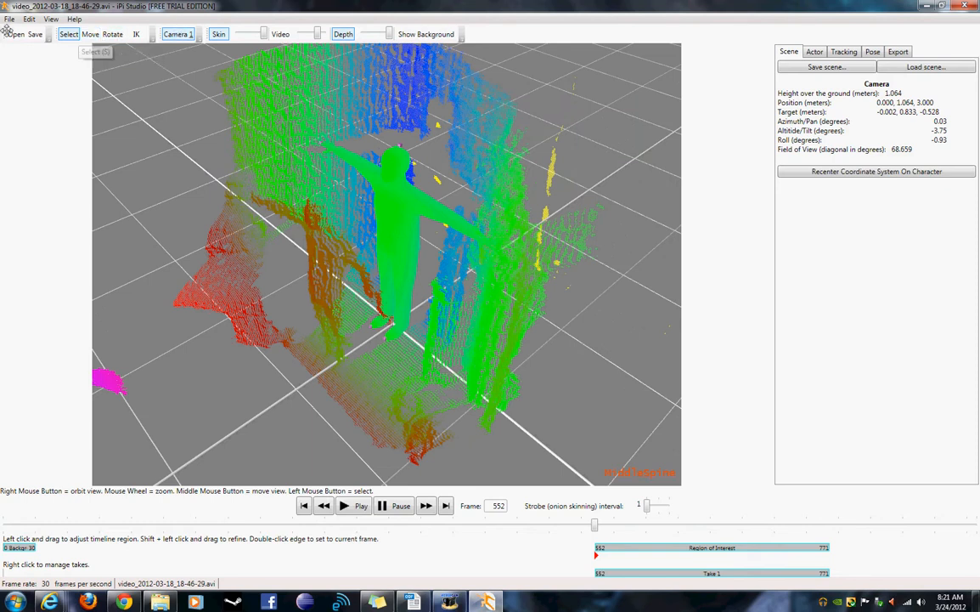
left_click(93, 35)
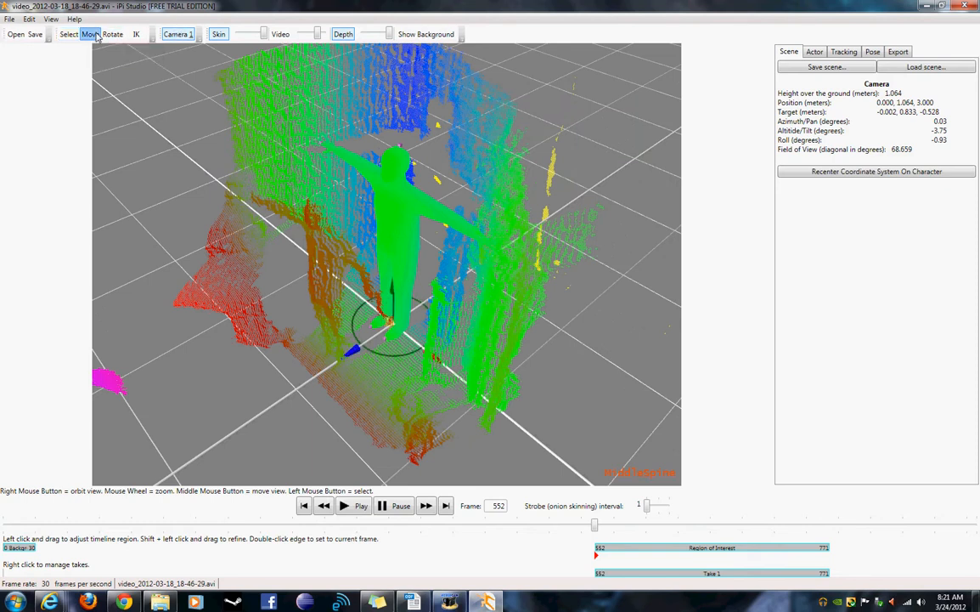
right_click_drag(355, 353, 473, 312)
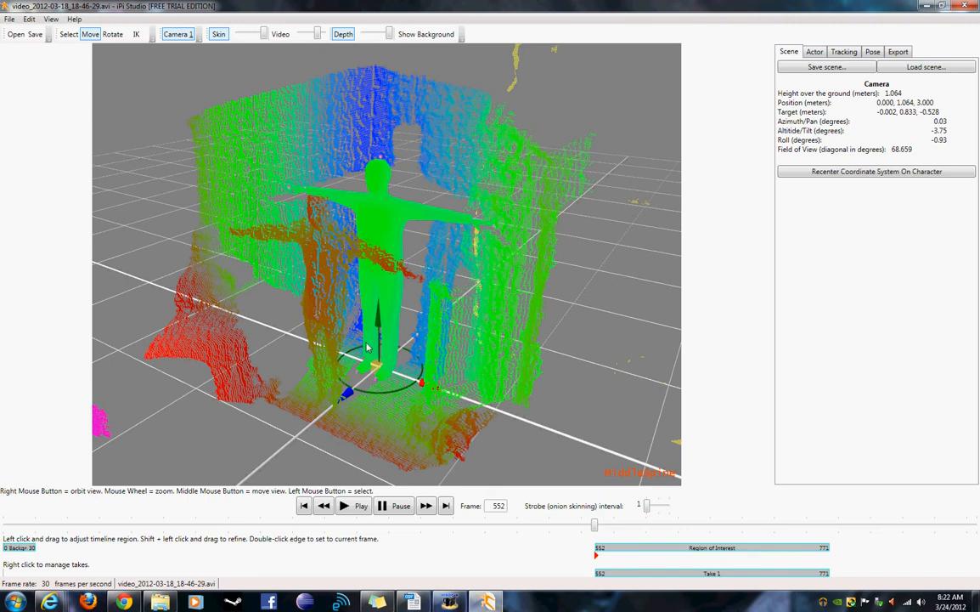
left_click_drag(348, 395, 228, 440)
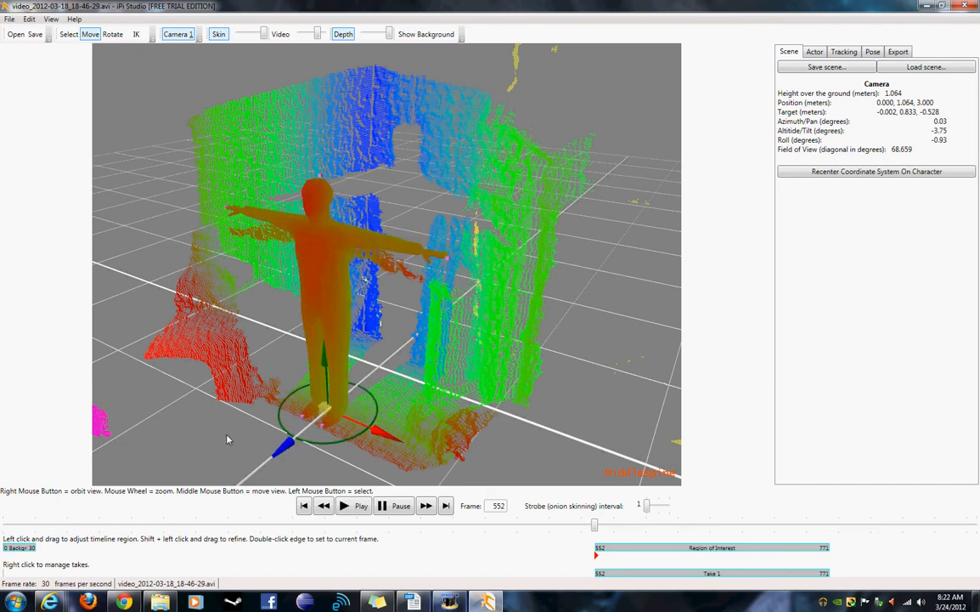
right_click_drag(225, 438, 405, 414)
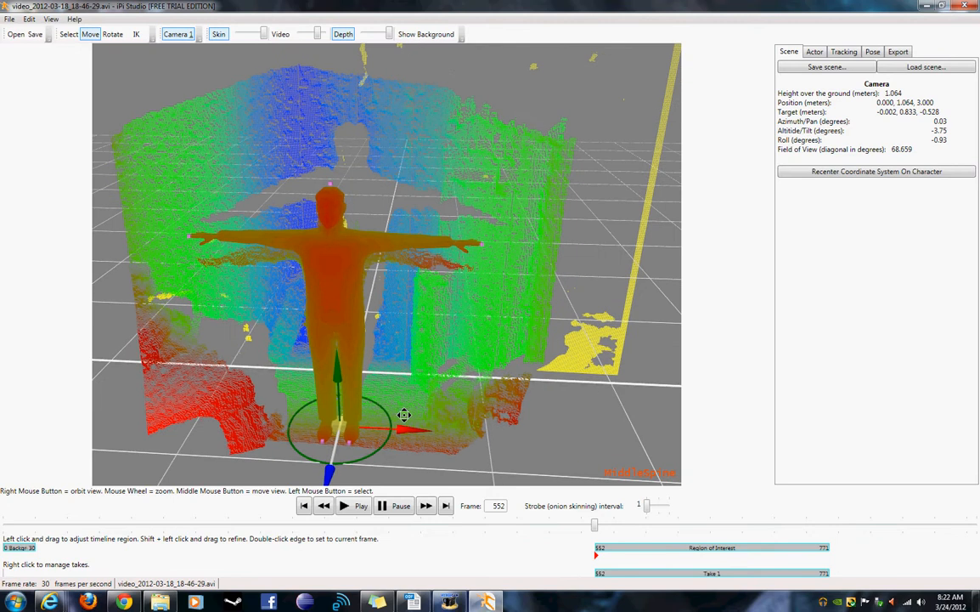
Step: Use IK to lower the actor model's left and right hands onto the performer's arms in the depth cloud
left_click(139, 38)
right_click_drag(447, 363, 360, 375)
right_click_drag(433, 248, 334, 421)
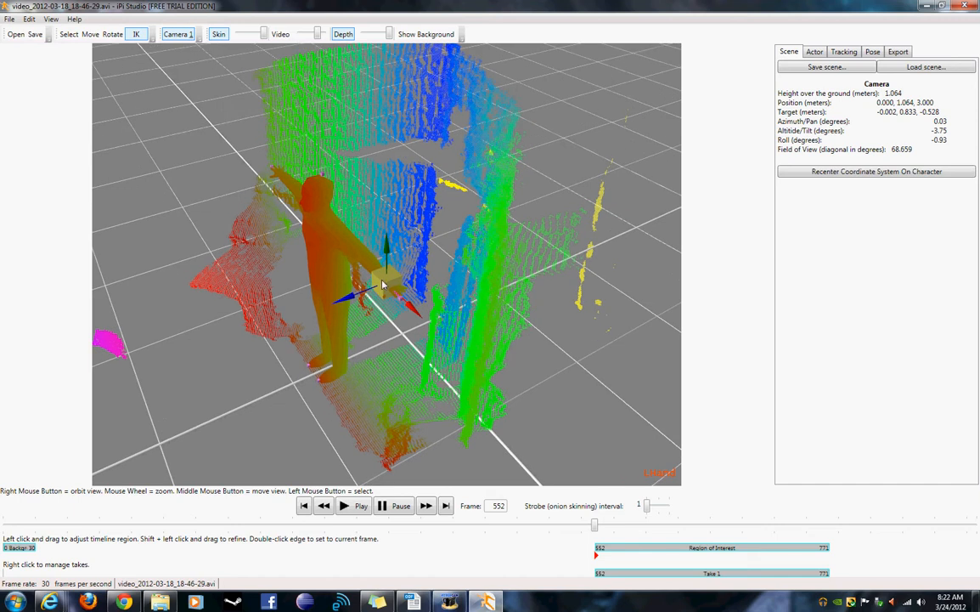
left_click_drag(382, 285, 319, 270)
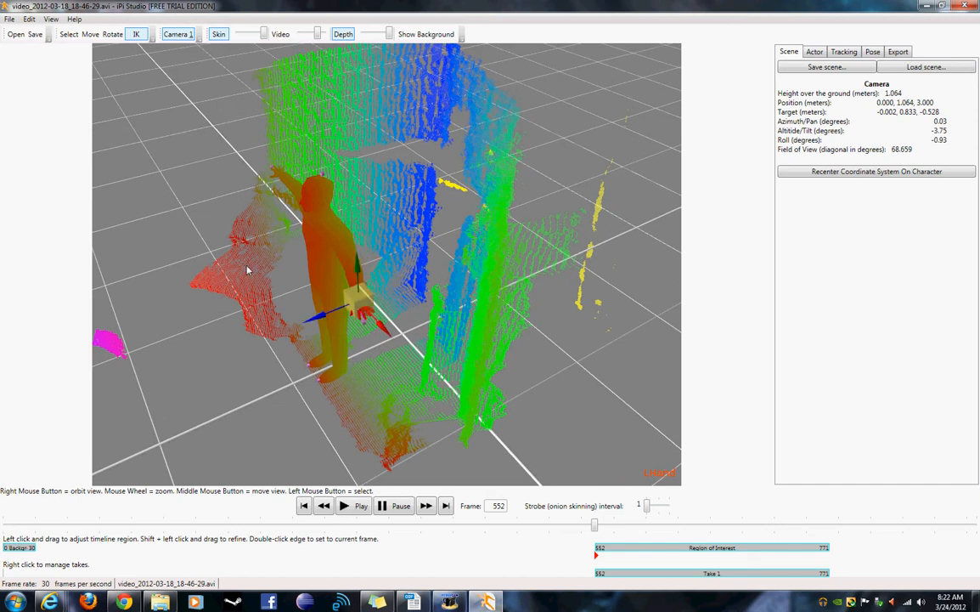
right_click_drag(247, 270, 426, 462)
left_click(274, 325)
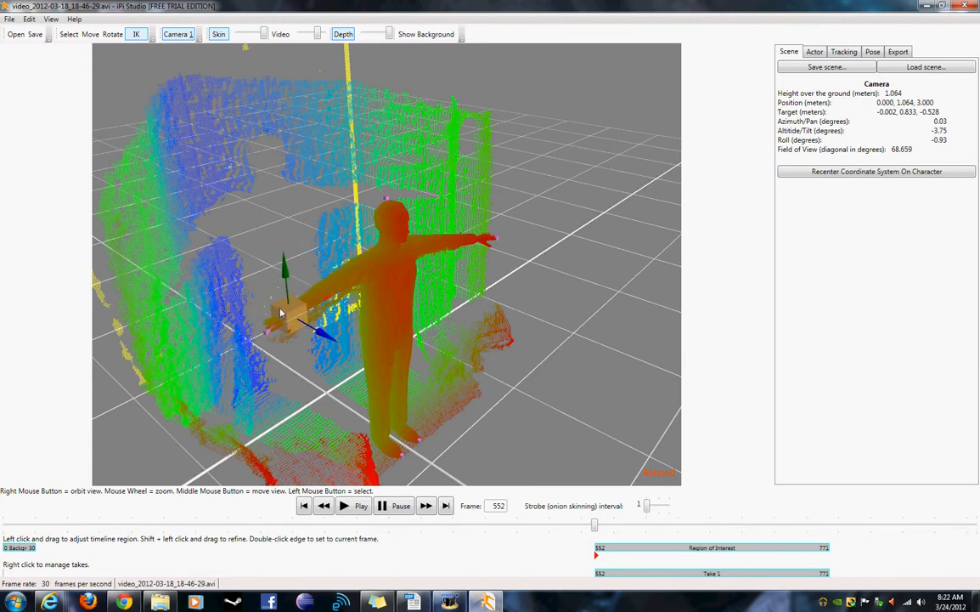
right_click_drag(290, 336, 134, 383)
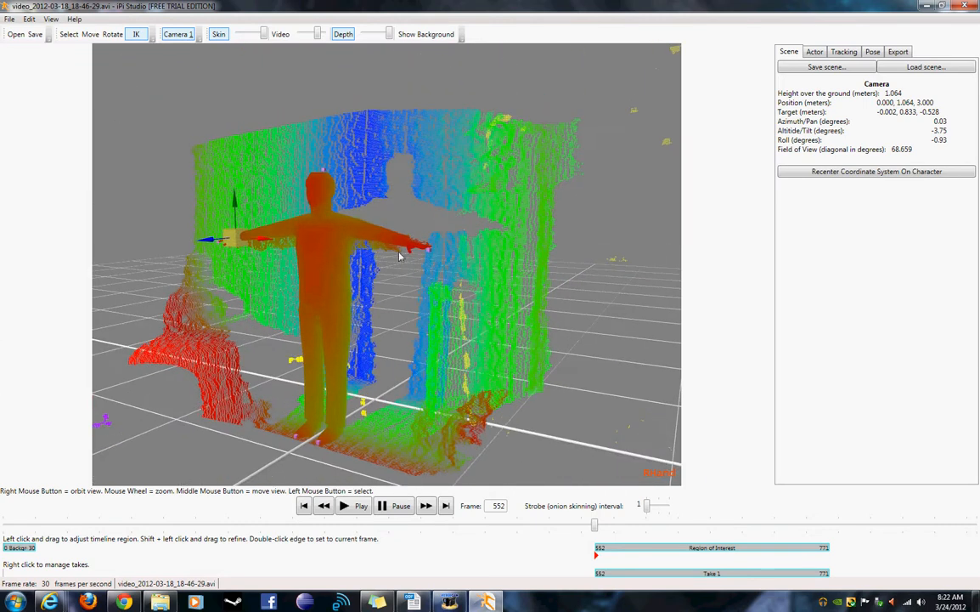
right_click_drag(400, 256, 530, 406)
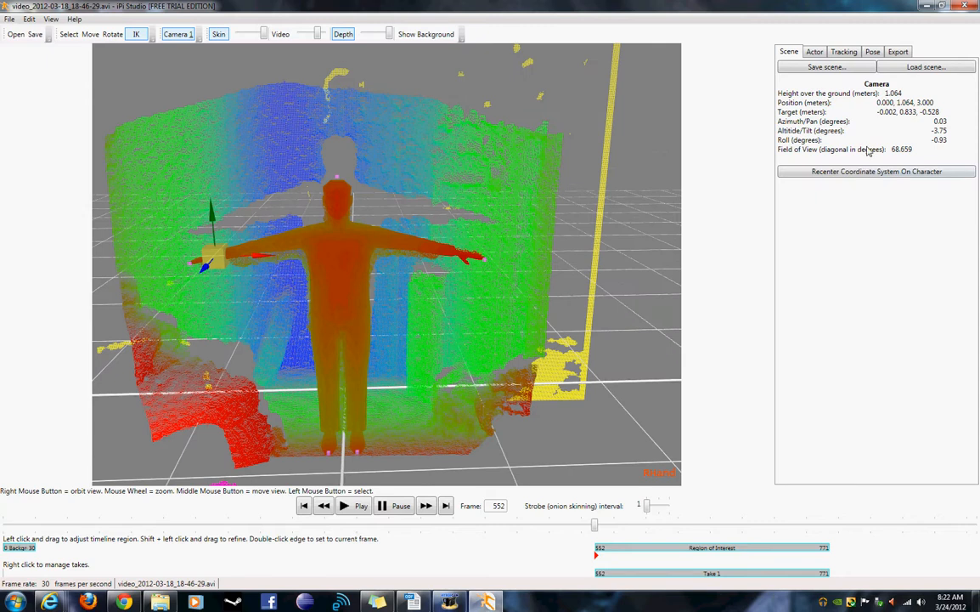
Step: Enable shoulder tracking and refit the actor's pose to the depth data at frame 552
left_click(845, 52)
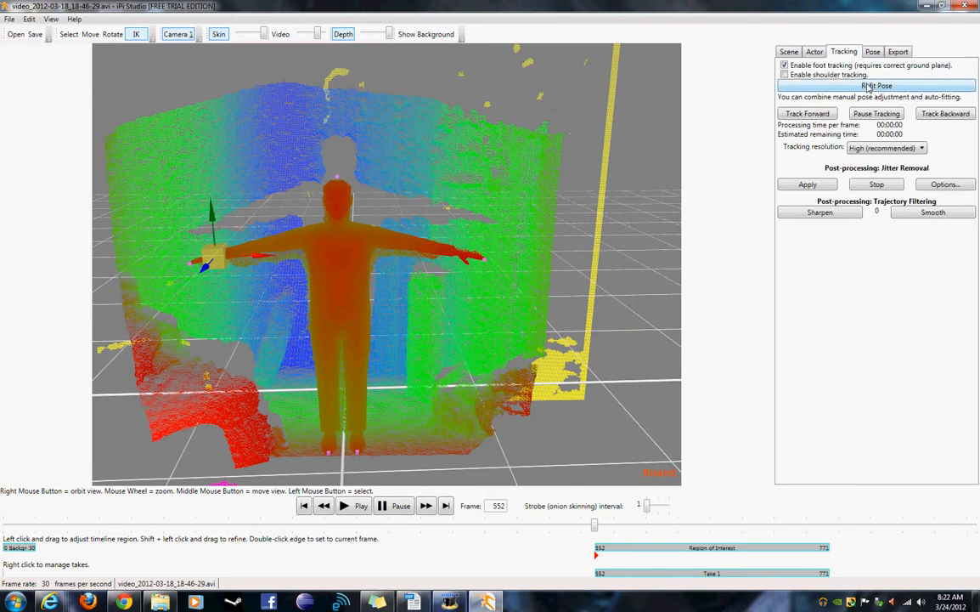
left_click(784, 75)
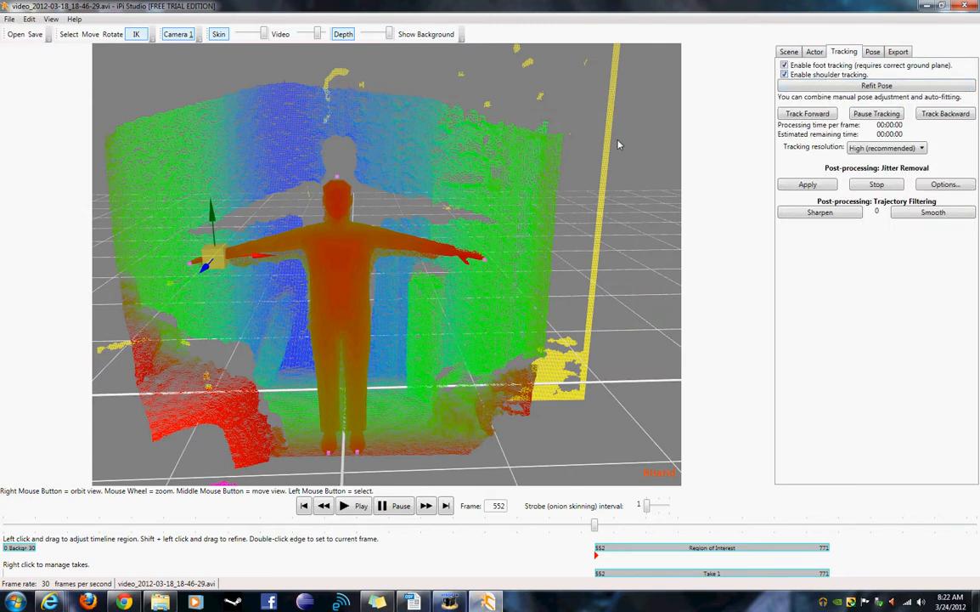
right_click_drag(619, 144, 559, 199)
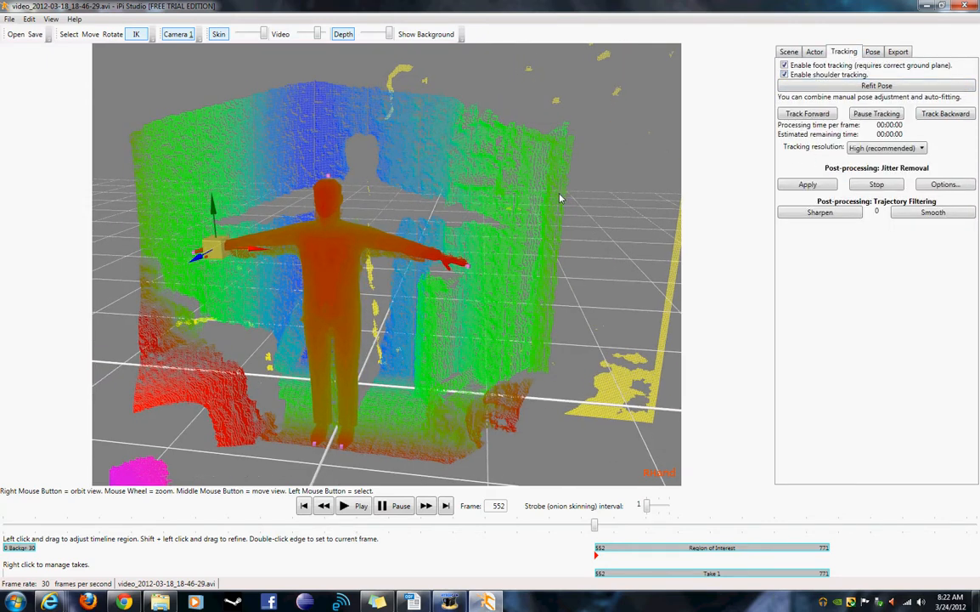
left_click(907, 87)
right_click_drag(510, 288, 601, 274)
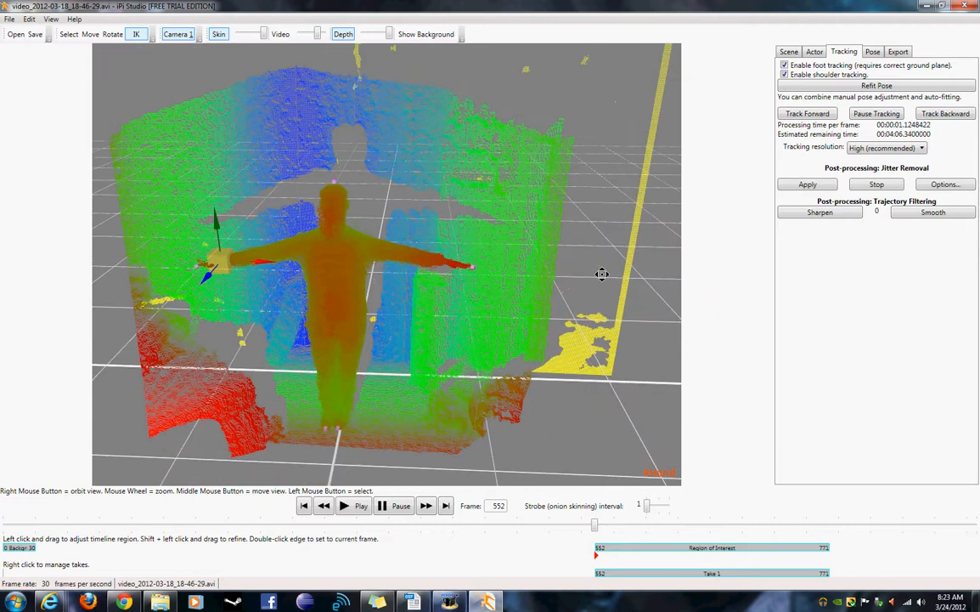
Step: Track the performer's motion forward from frame 552 through the Region of Interest
left_click(821, 119)
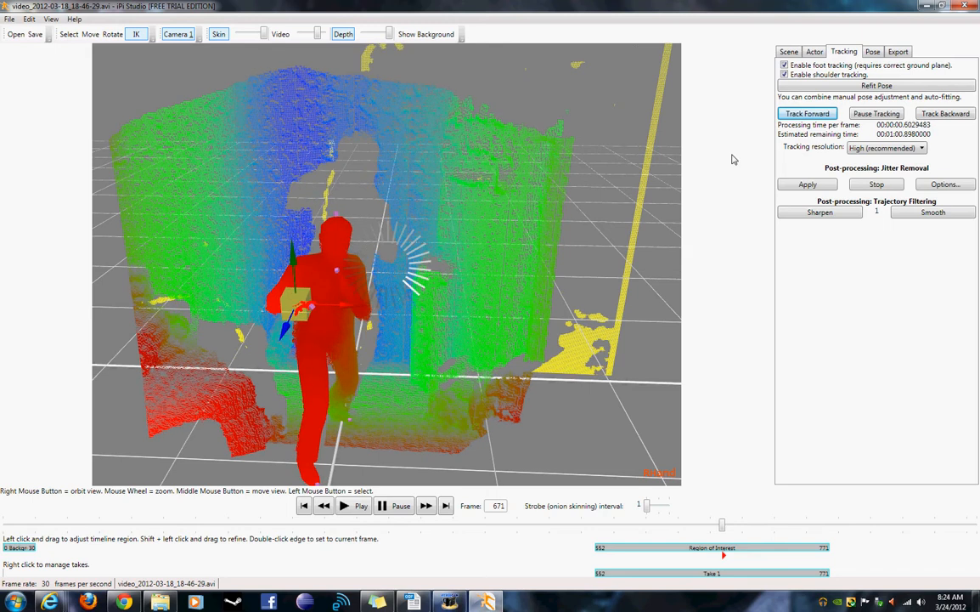
left_click(12, 20)
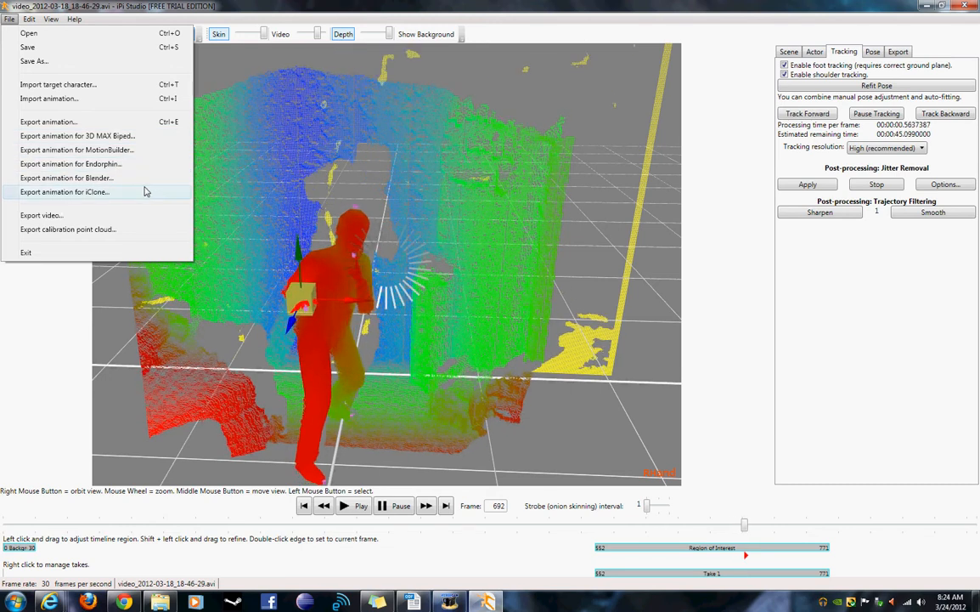
mouse_move(29, 24)
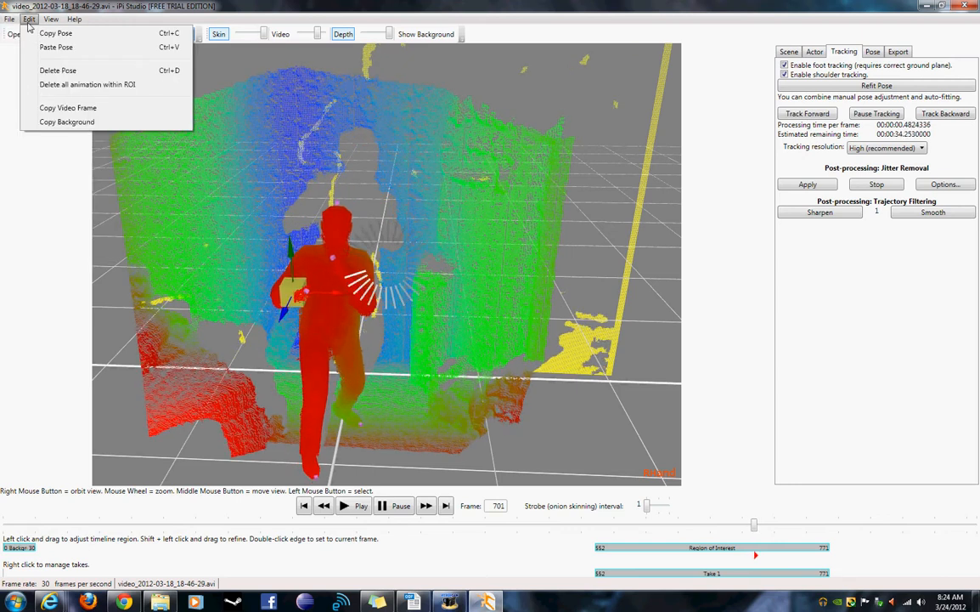
left_click(14, 25)
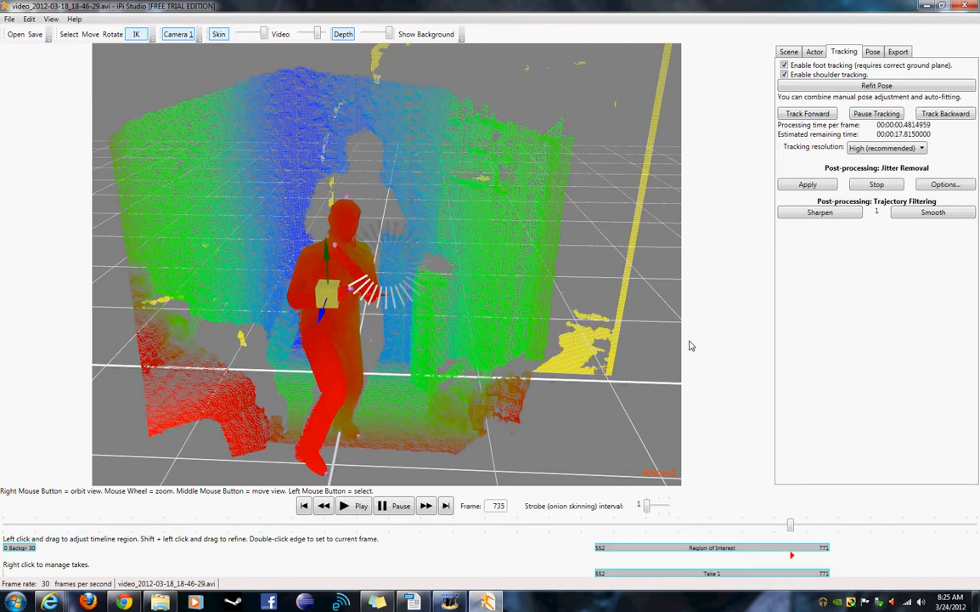
Step: Examine the tracked actor, depth cloud and camera from several angles and distances while tracking runs
right_click_drag(531, 357, 399, 356)
scroll(399, 356, "down", 3)
scroll(431, 365, "down", 2)
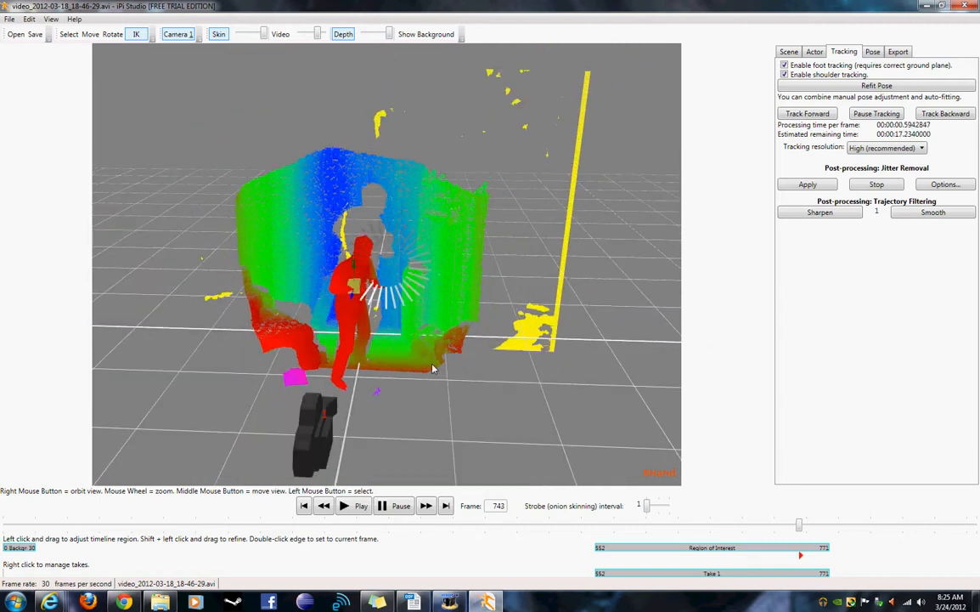
middle_click_drag(432, 369, 490, 280)
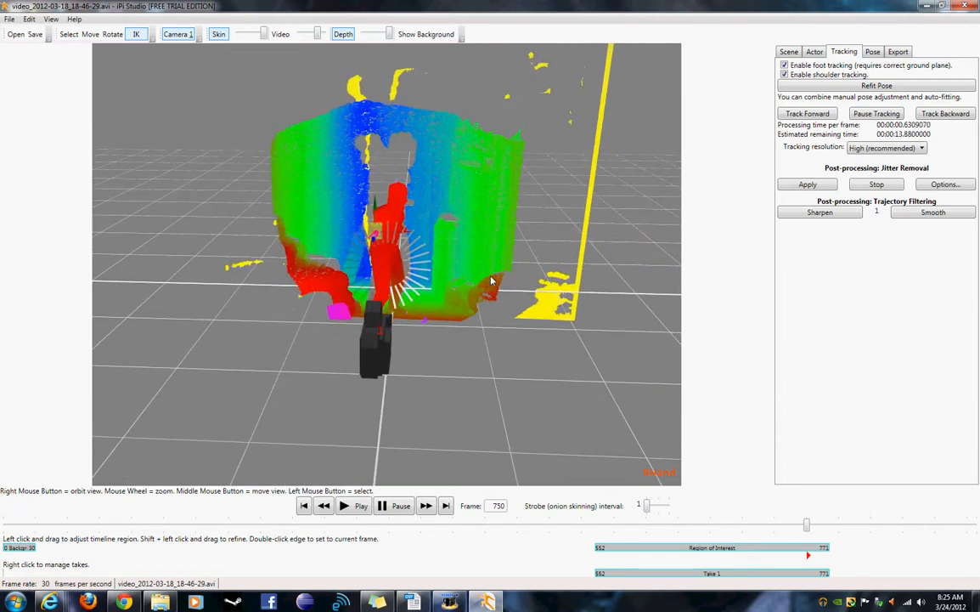
right_click_drag(490, 280, 489, 353)
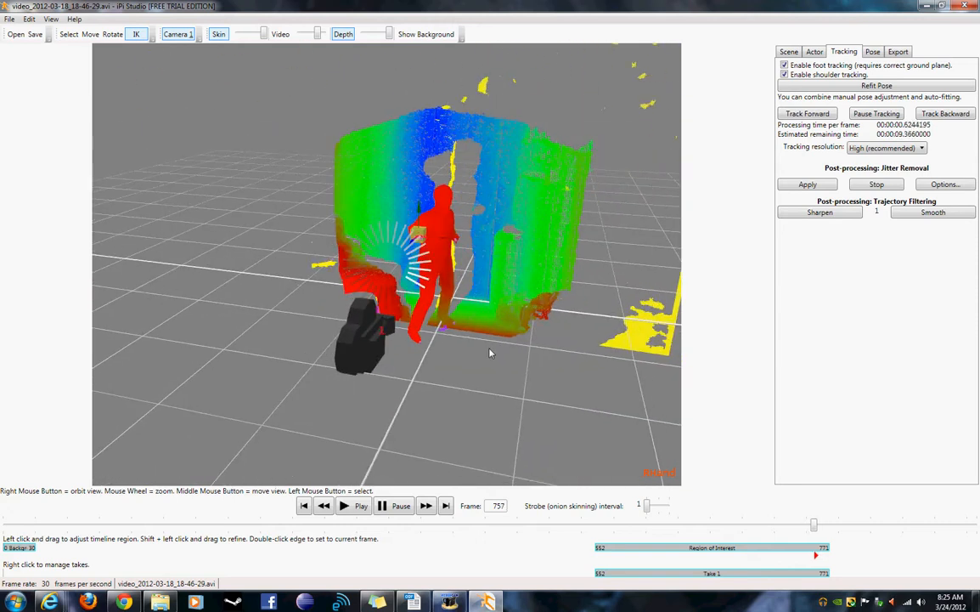
scroll(533, 341, "down", 2)
scroll(530, 341, "up", 5)
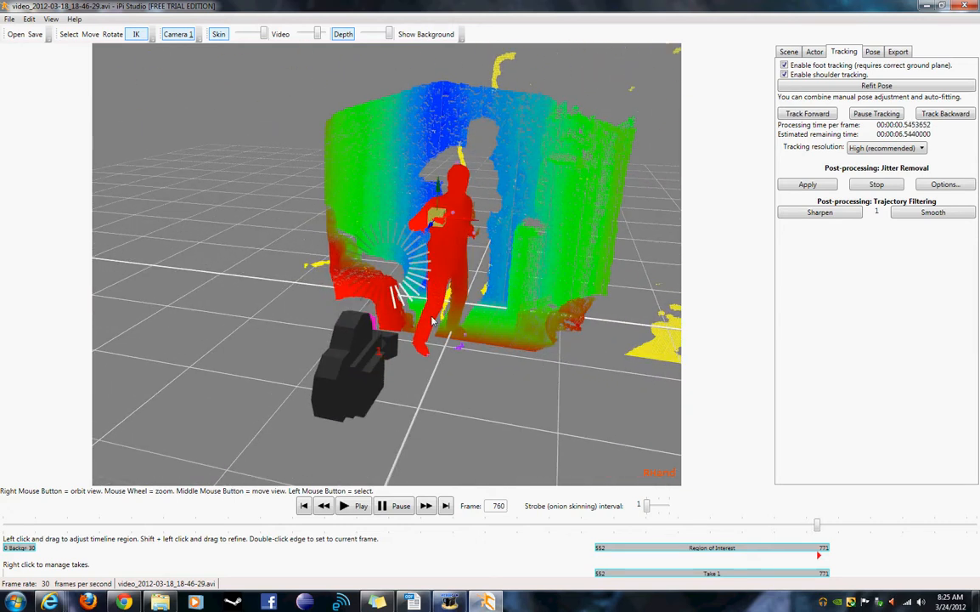
right_click_drag(433, 321, 623, 228)
right_click_drag(561, 342, 369, 227)
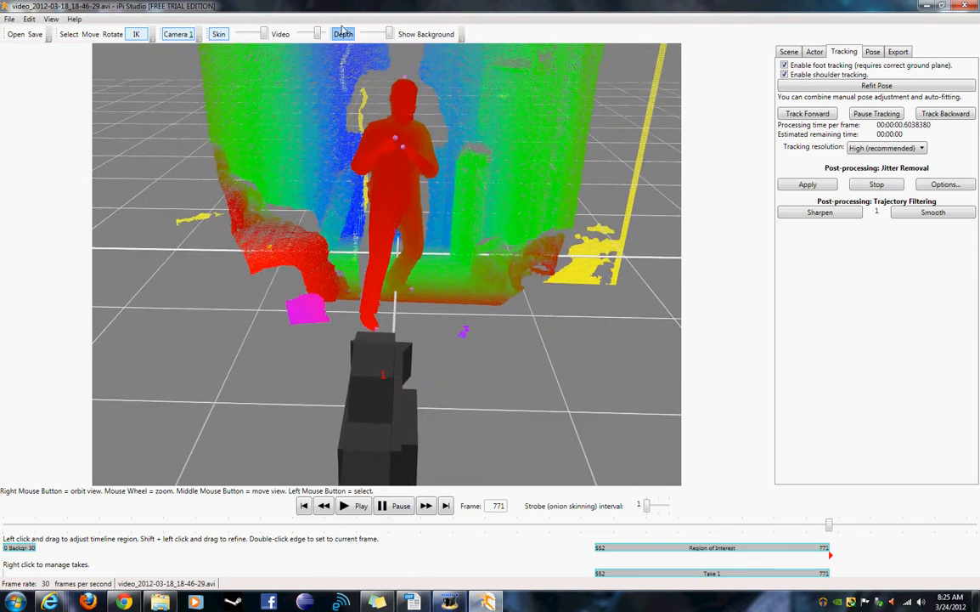
Step: Hide the depth cloud, play the tracked motion from the T-pose, and return to the start of the Region of Interest
left_click(343, 34)
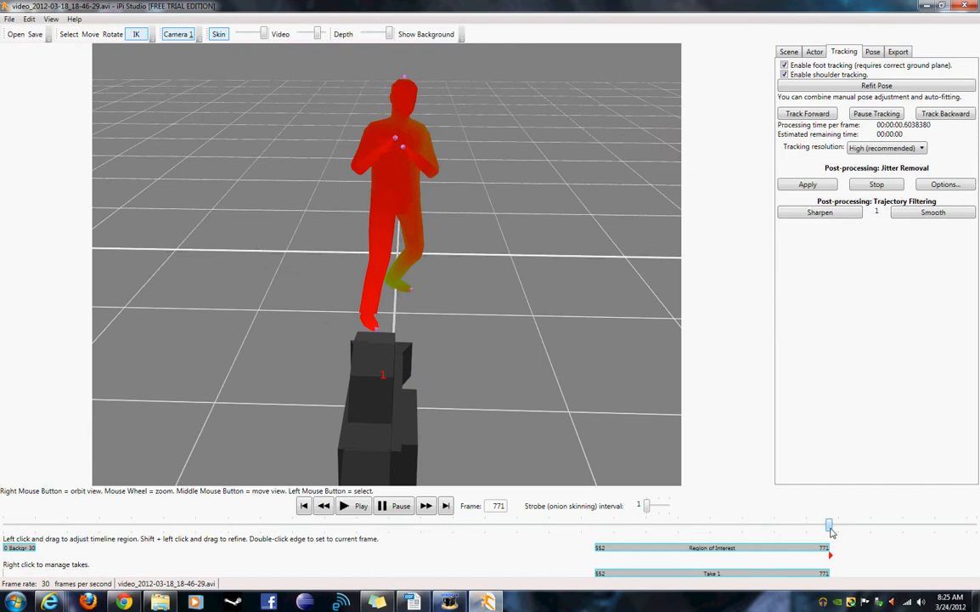
left_click_drag(831, 528, 595, 526)
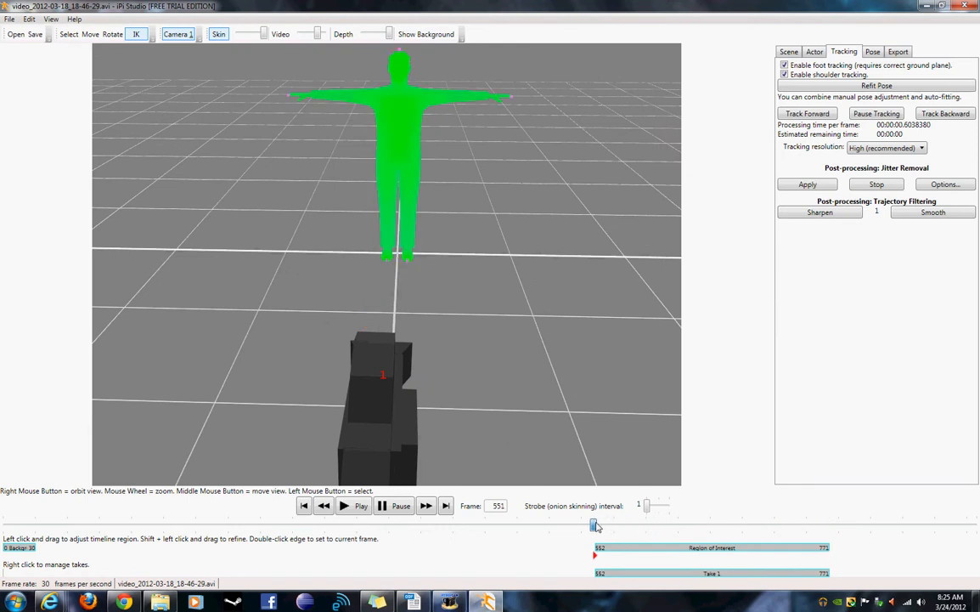
left_click(366, 509)
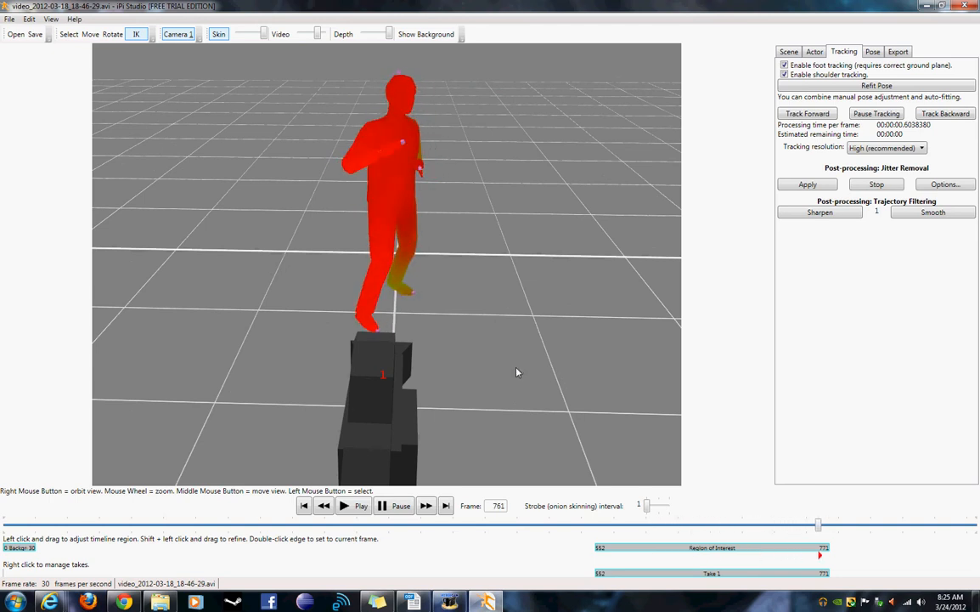
left_click(394, 505)
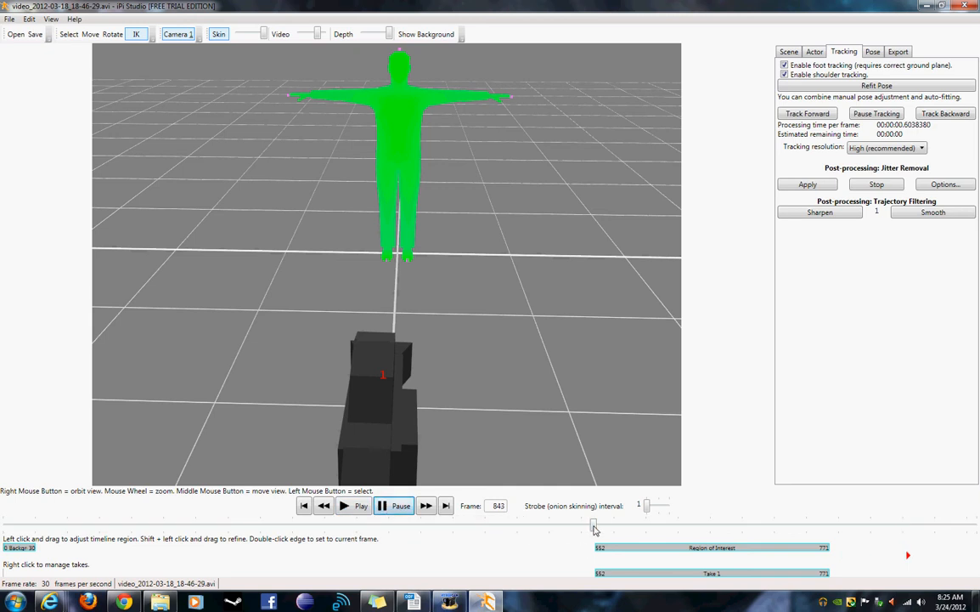
left_click_drag(593, 528, 597, 529)
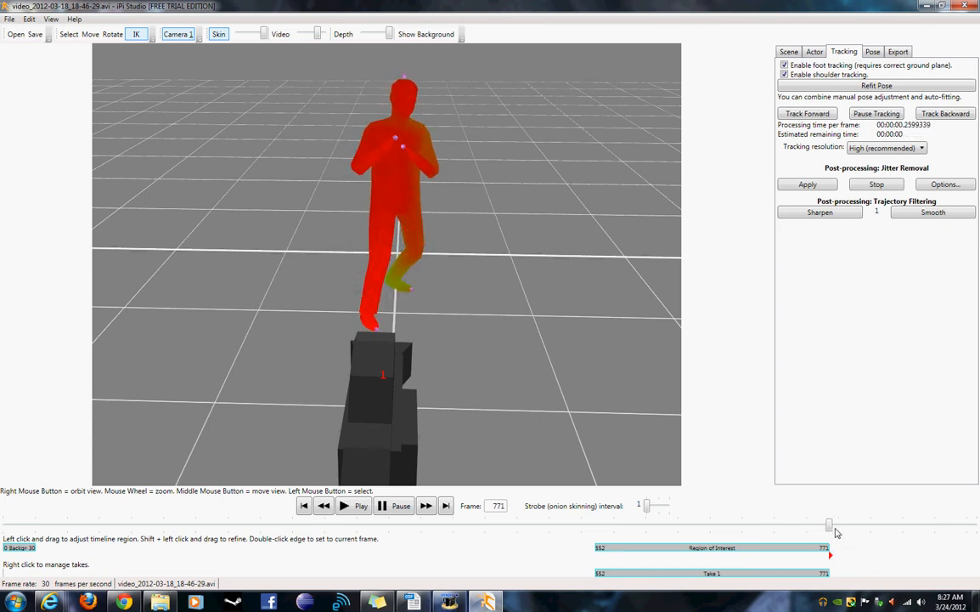
Step: Replay the tracked motion from frame 553 and examine the actor from a raised side angle
left_click_drag(831, 529, 736, 527)
mouse_move(612, 535)
left_mouse_down()
mouse_move(591, 526)
mouse_move(621, 528)
mouse_move(597, 531)
left_mouse_up()
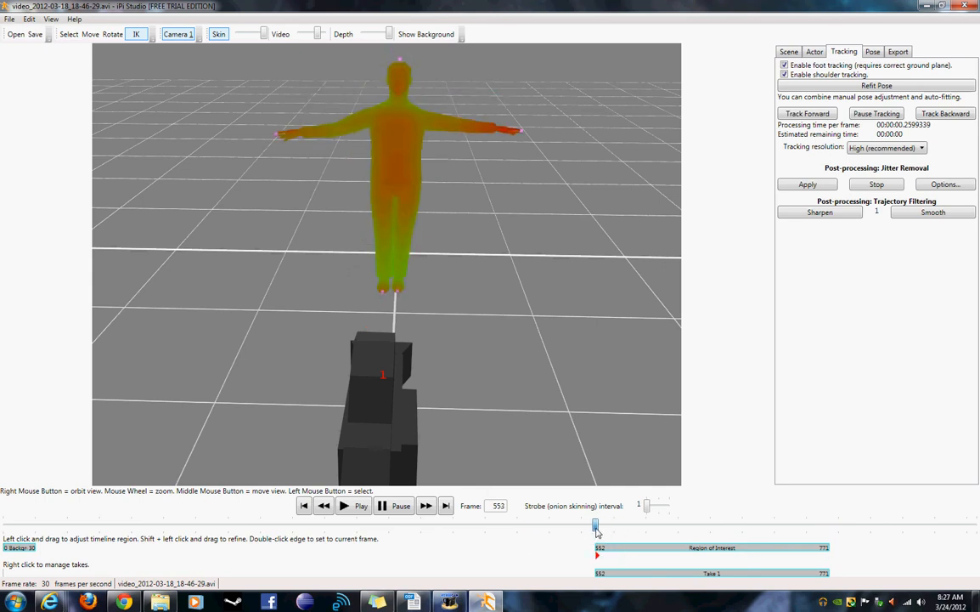
left_click(361, 505)
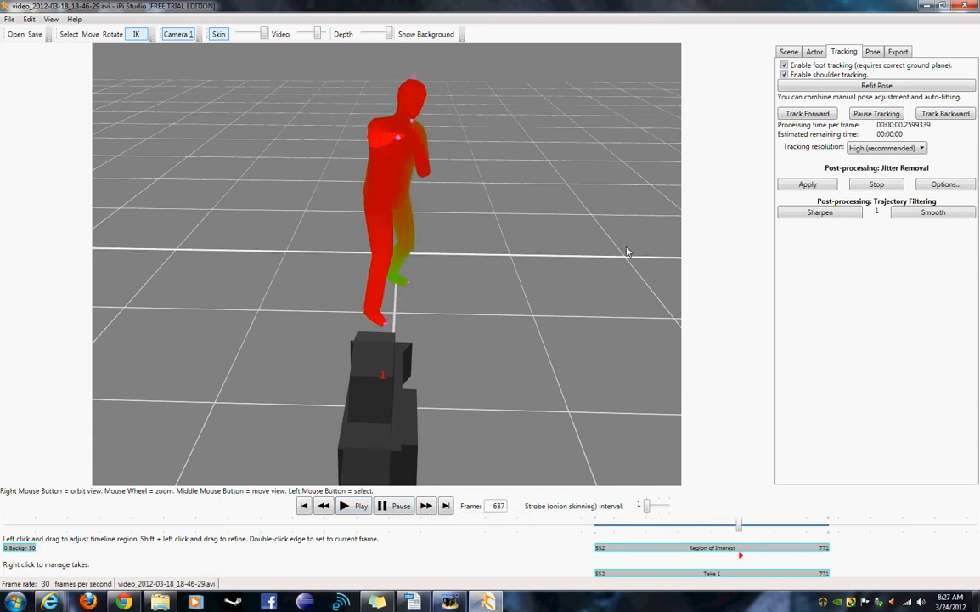
right_click_drag(551, 178, 438, 257)
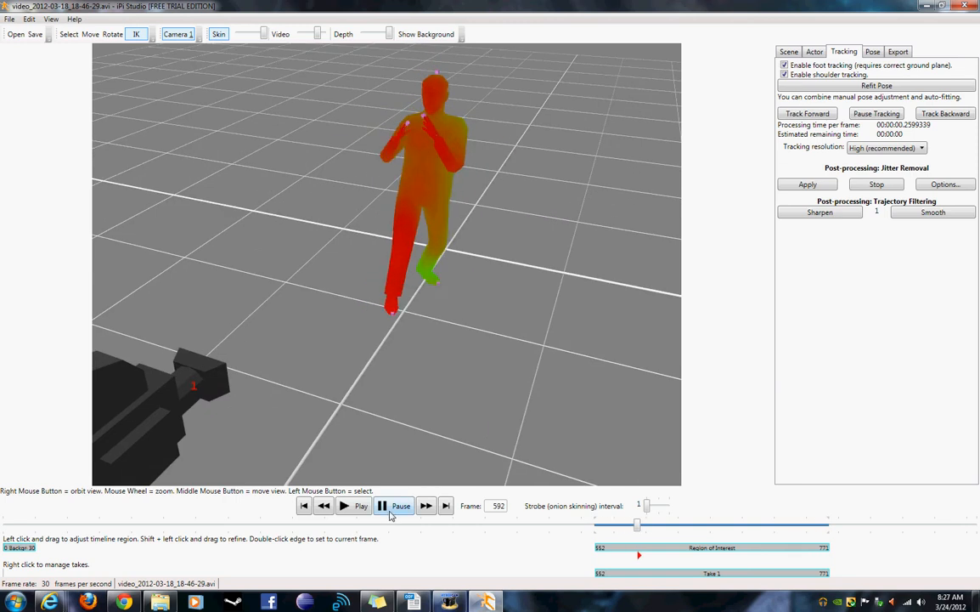
Step: Hide the actor skin and view the bare skeleton from a low angle
left_click(218, 35)
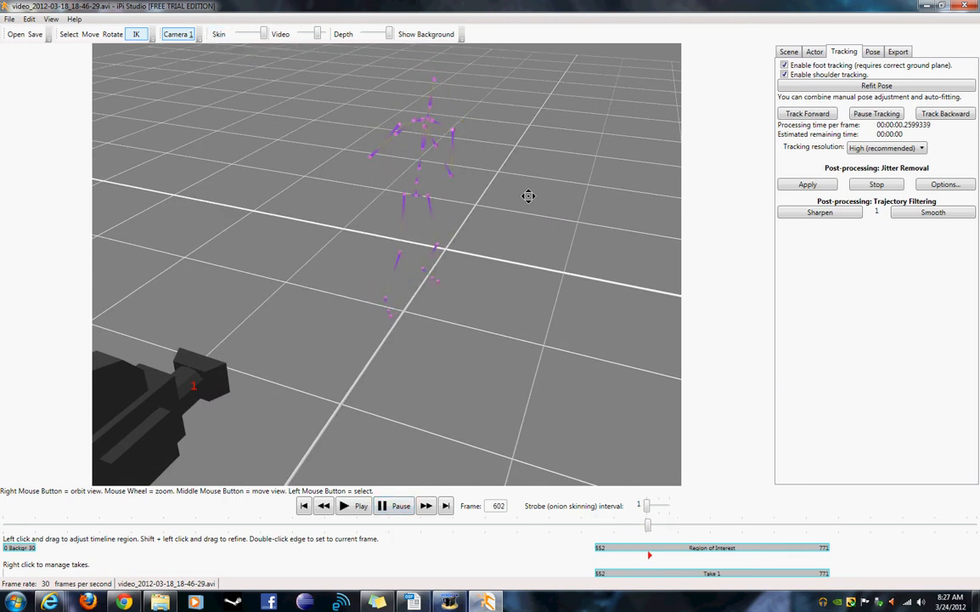
right_click_drag(528, 196, 492, 167)
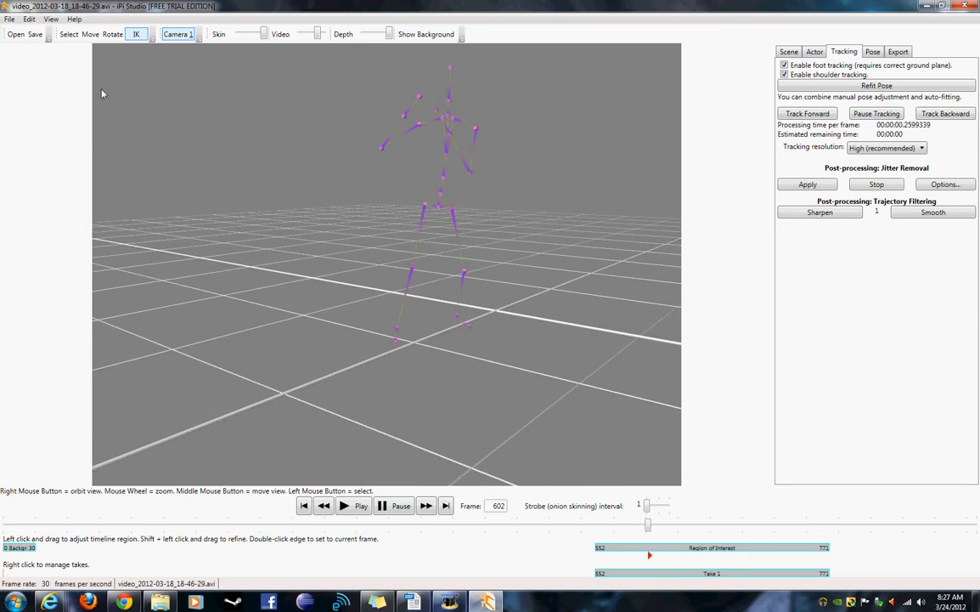
Step: Return to the Camera 1 view and replay the bare skeleton's motion from frame 554
left_click(179, 37)
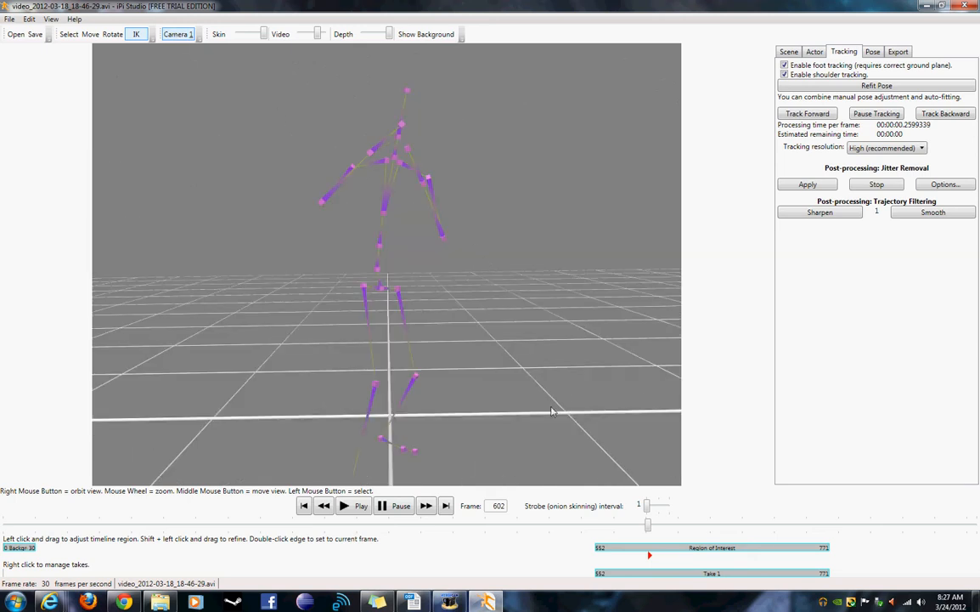
mouse_move(647, 525)
left_mouse_down()
mouse_move(595, 533)
mouse_move(602, 537)
left_mouse_up()
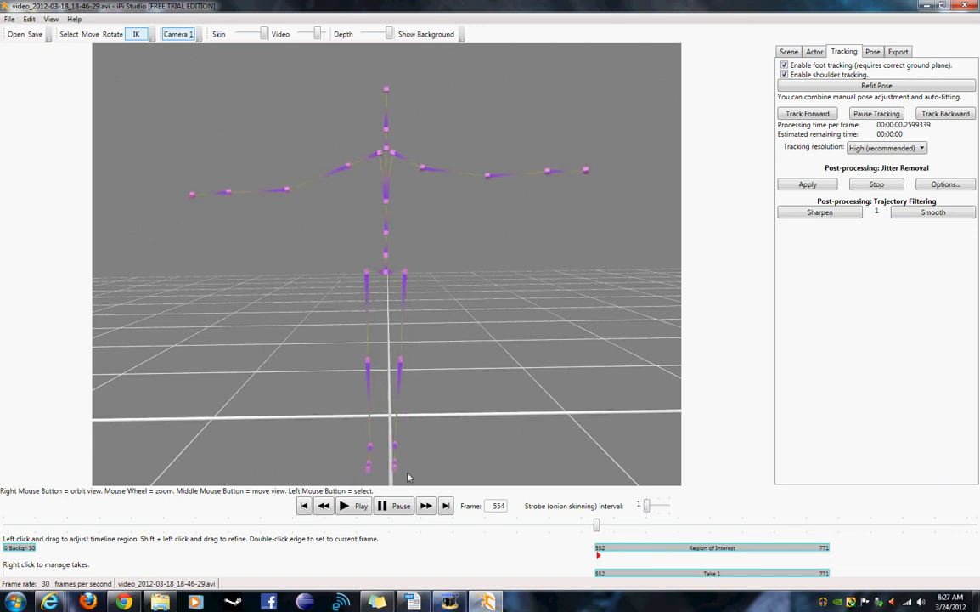
left_click(362, 506)
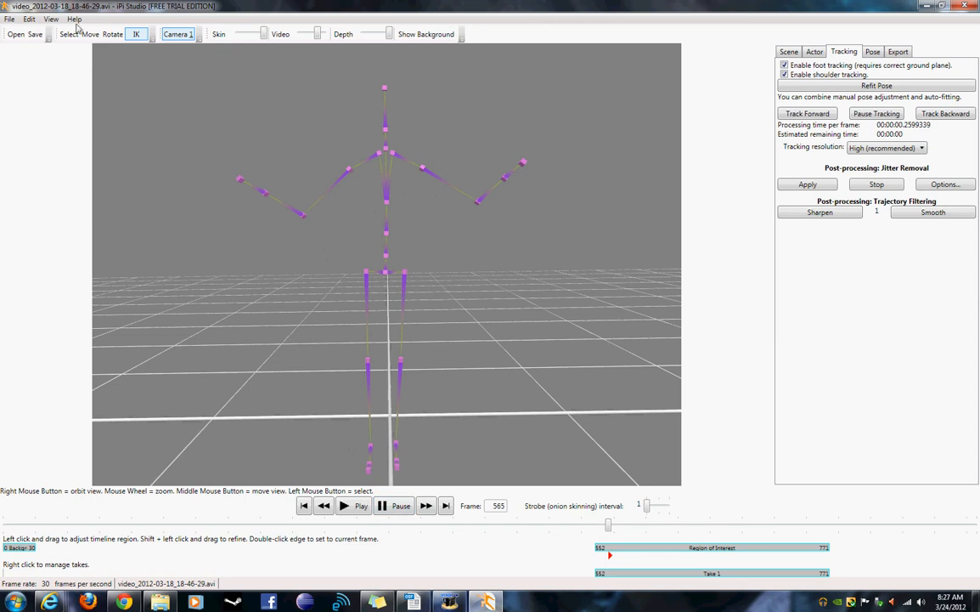
Step: Save the motion capture project under the name demo2 in the Kinect folder
left_click(10, 18)
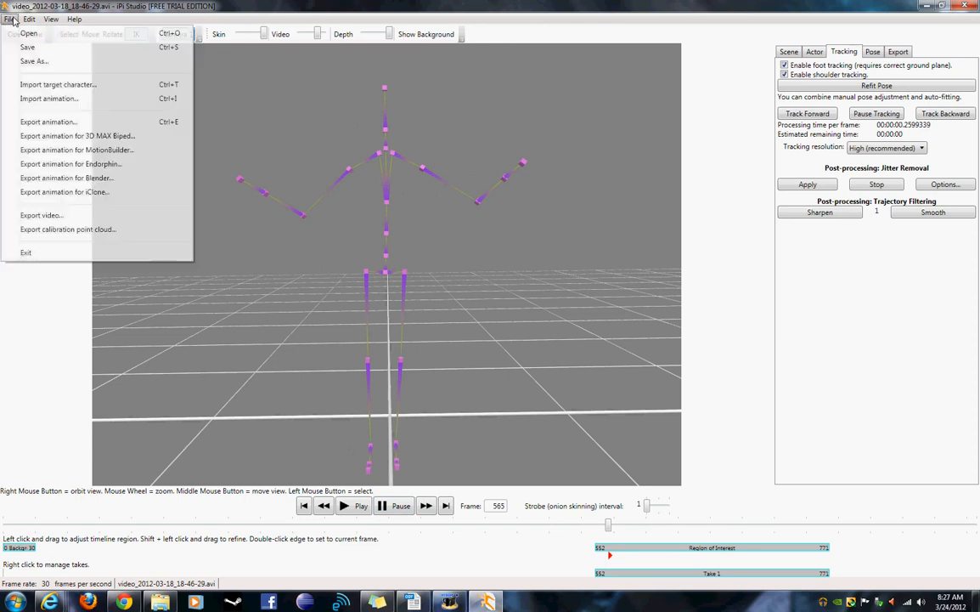
left_click(58, 55)
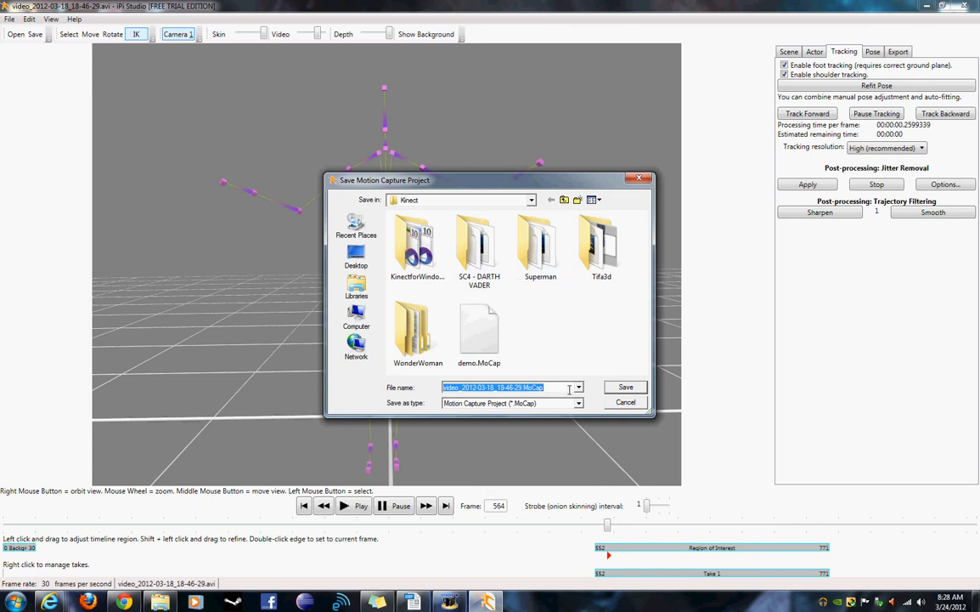
type("dem")
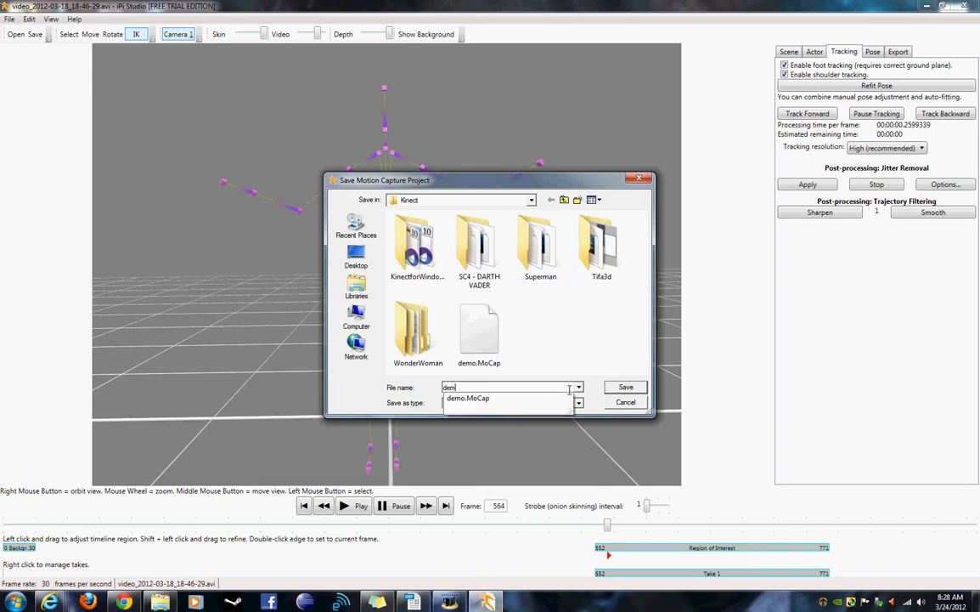
type("o2")
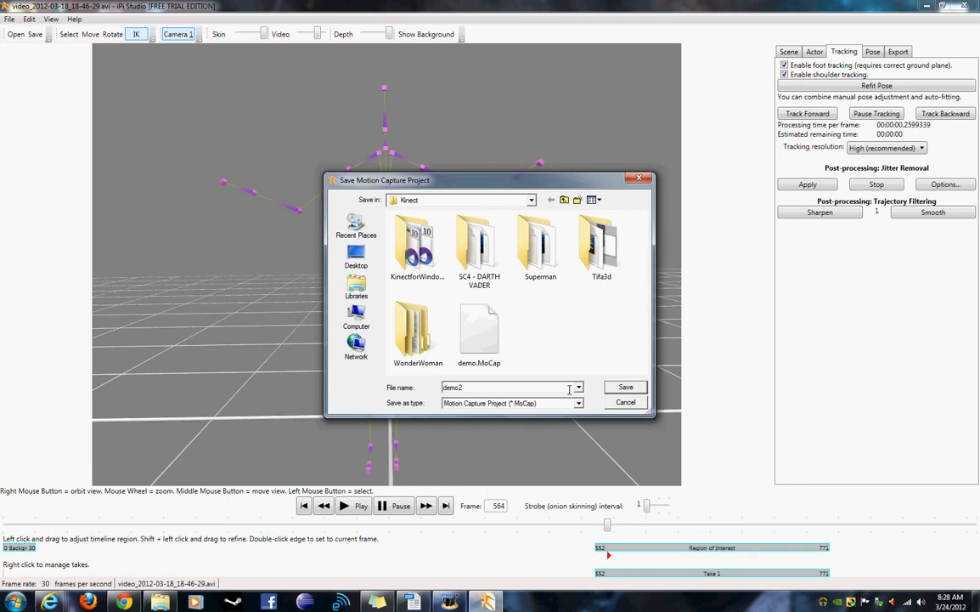
left_click(622, 387)
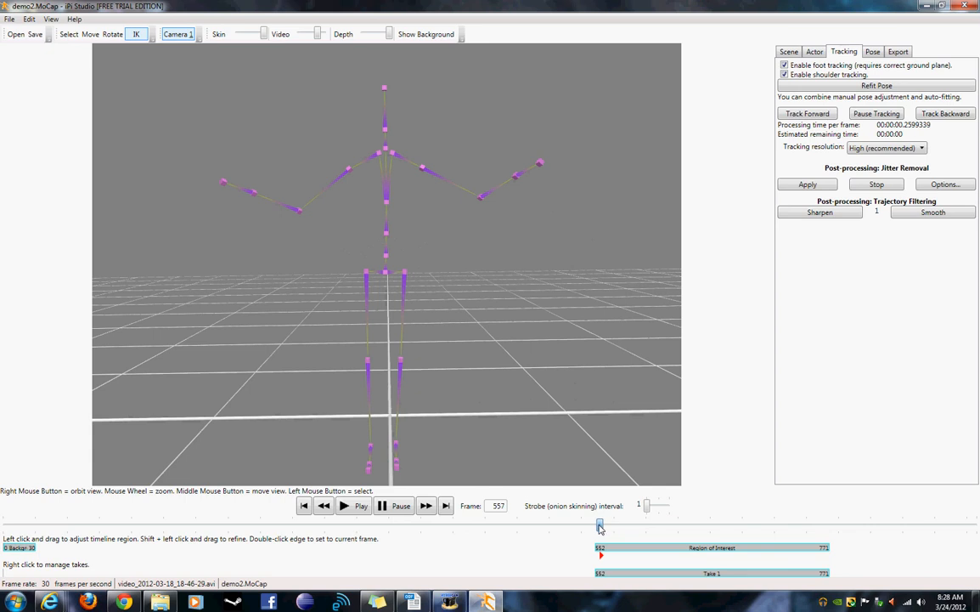
Step: Go to frame 553 and import SuperMan.FBX from the Superman folder as the target character
left_click_drag(599, 527, 597, 528)
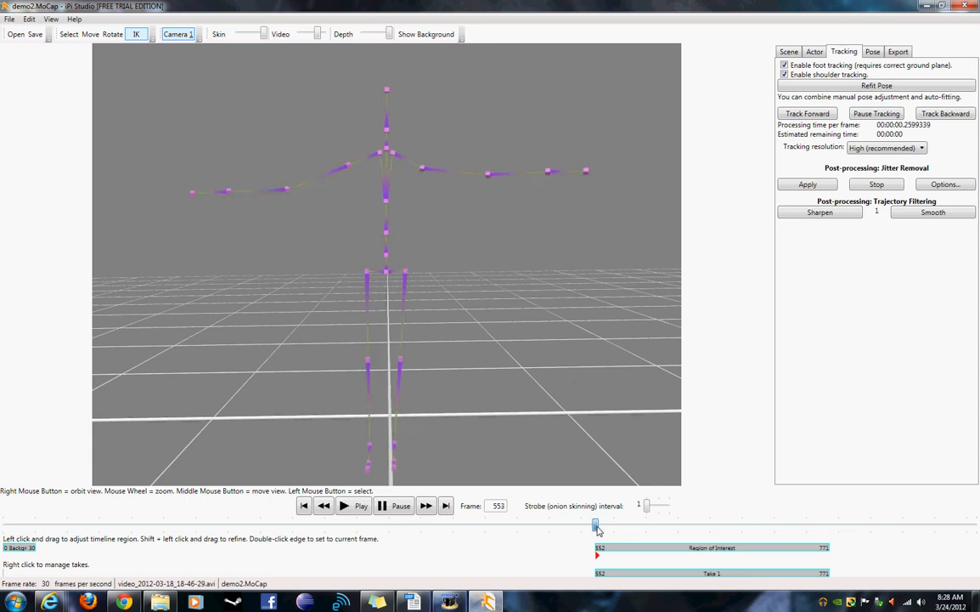
left_click(898, 52)
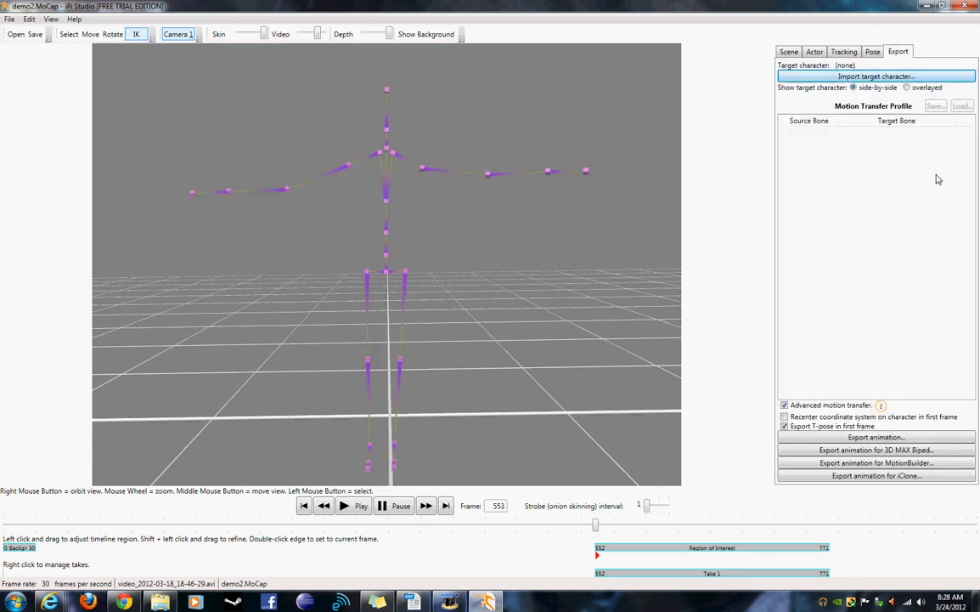
left_click(935, 78)
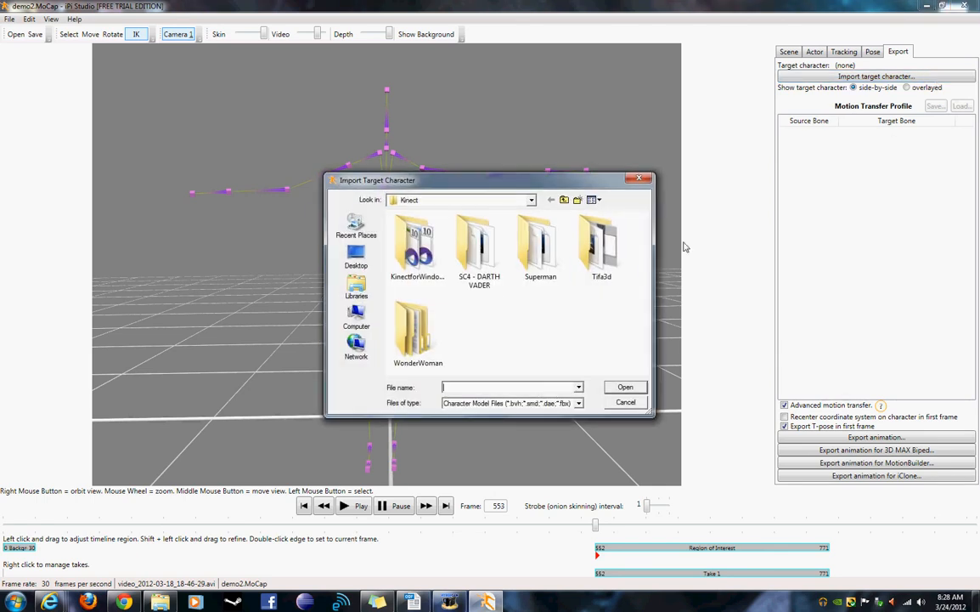
double_click(538, 245)
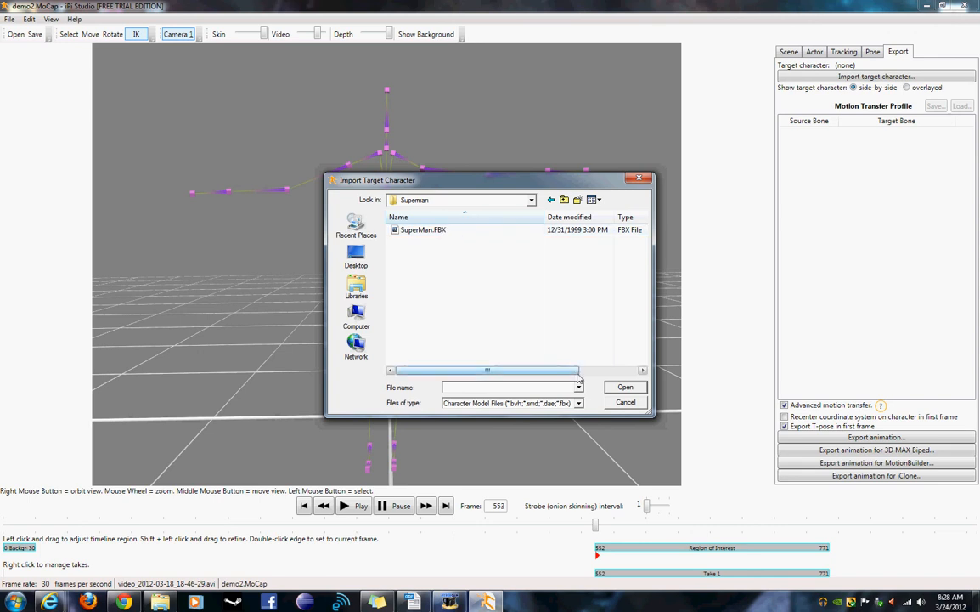
left_click(579, 403)
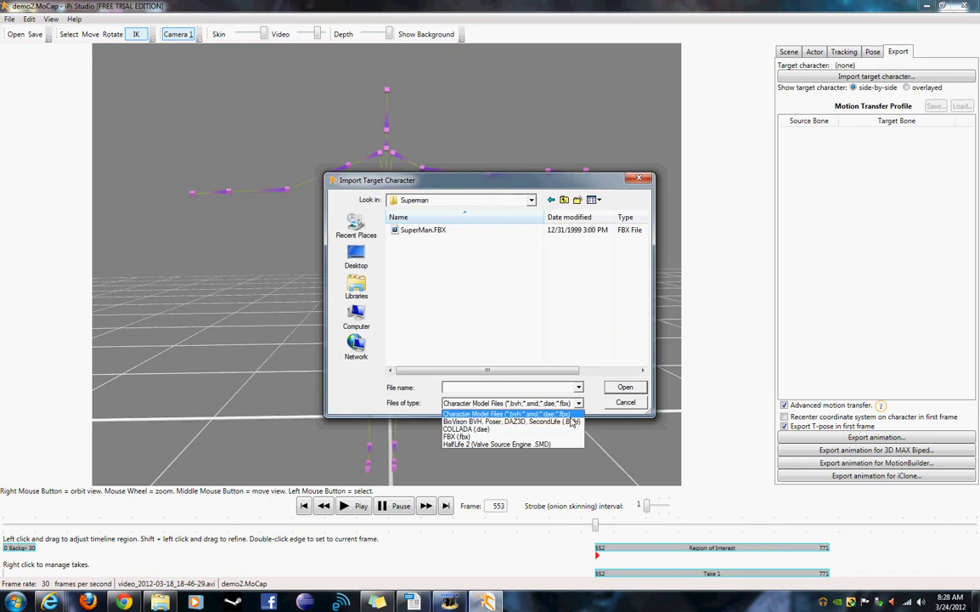
left_click(423, 231)
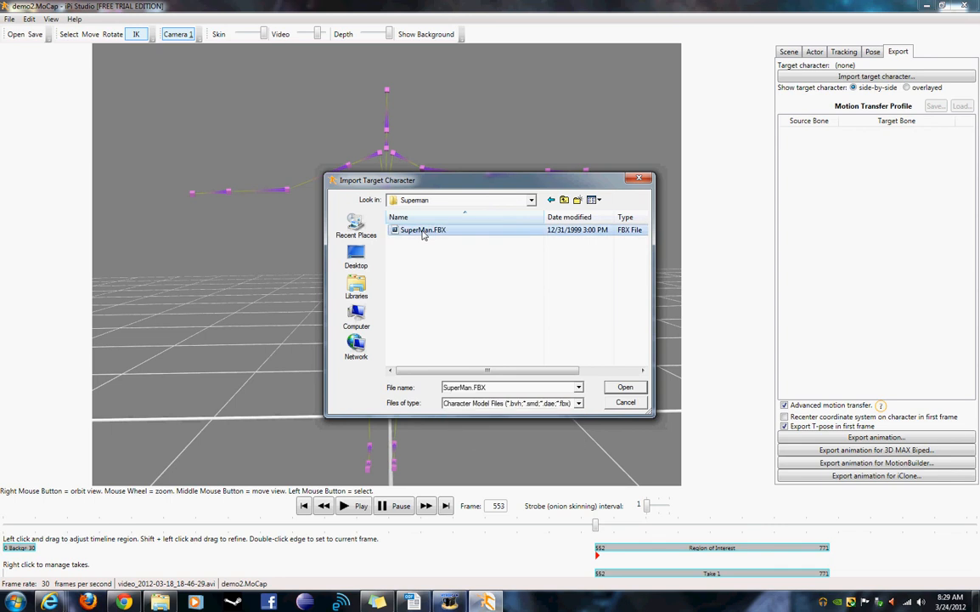
left_click(624, 388)
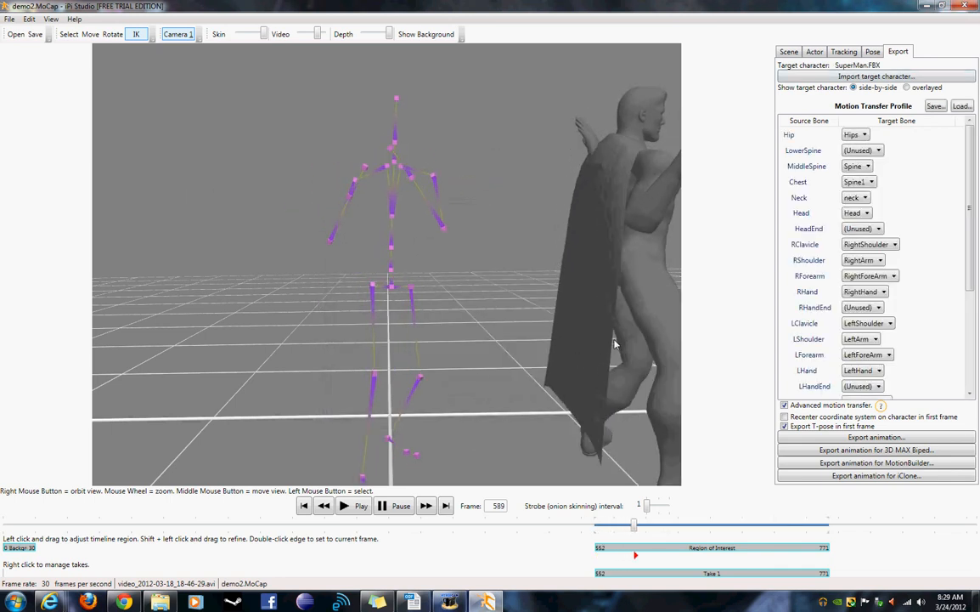
Step: Examine the transferred motion on the target character beside the skeleton from several angles during playback, and pause at frame 705
right_click_drag(596, 337, 388, 340)
scroll(388, 339, "up", 2)
scroll(389, 340, "down", 5)
right_click_drag(453, 332, 453, 403)
right_click_drag(399, 405, 551, 361)
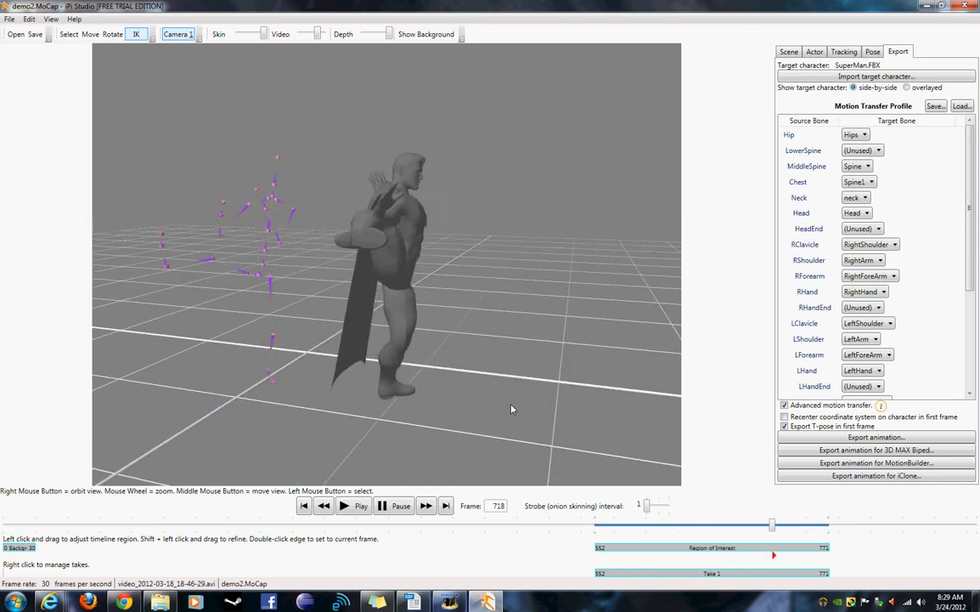
right_click_drag(511, 416, 403, 380)
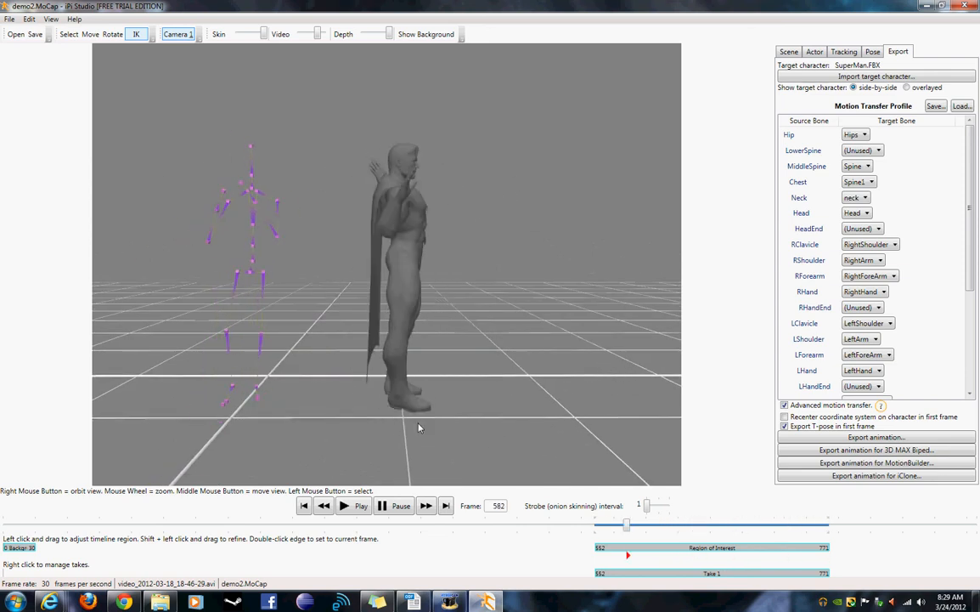
left_click(389, 506)
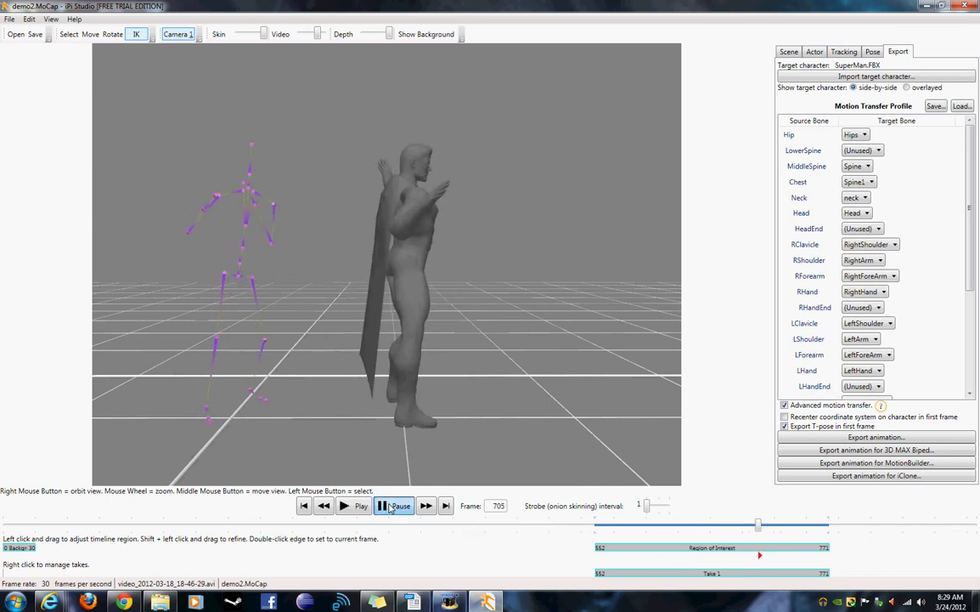
left_click(450, 602)
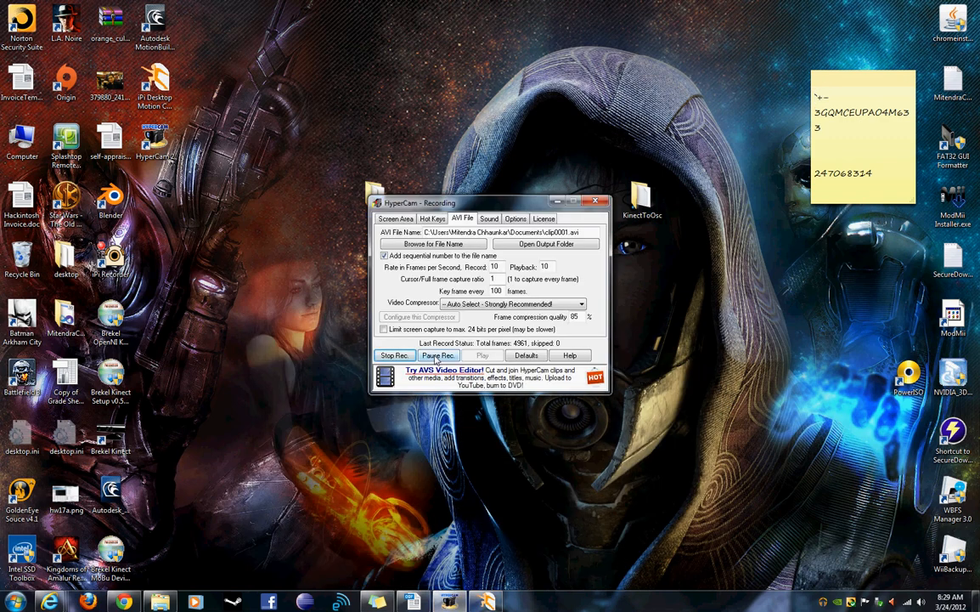